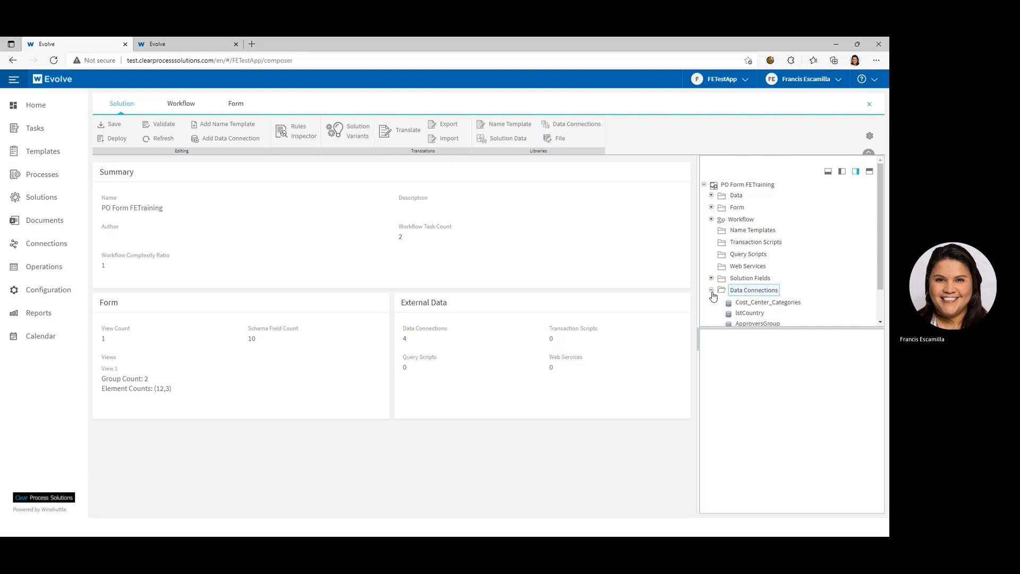
Step: Examine the type of the Cost_Center_Categories, lstCountry and ApproversGroup data connections in the PO Form FETraining solution
click(752, 273)
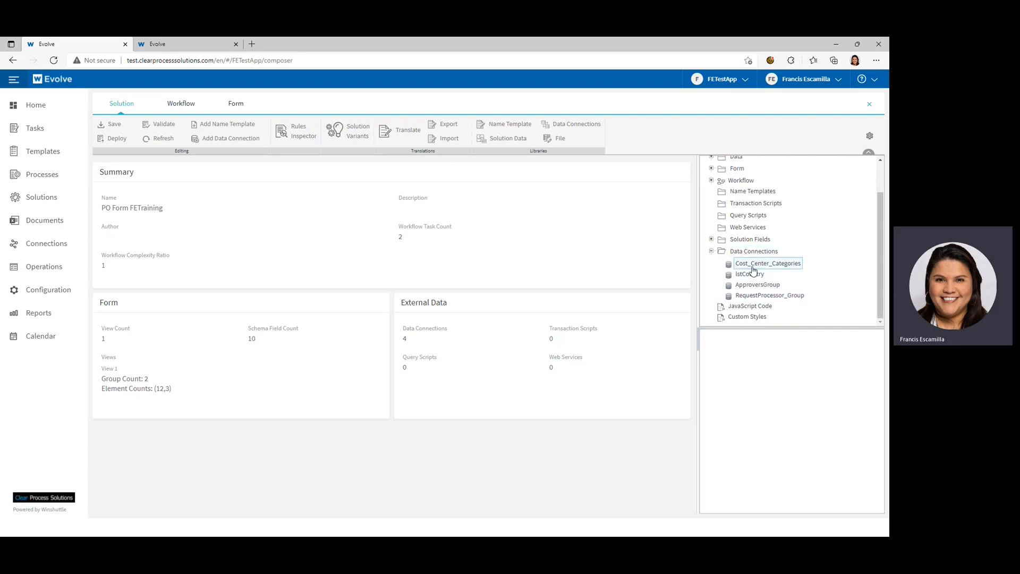
click(752, 267)
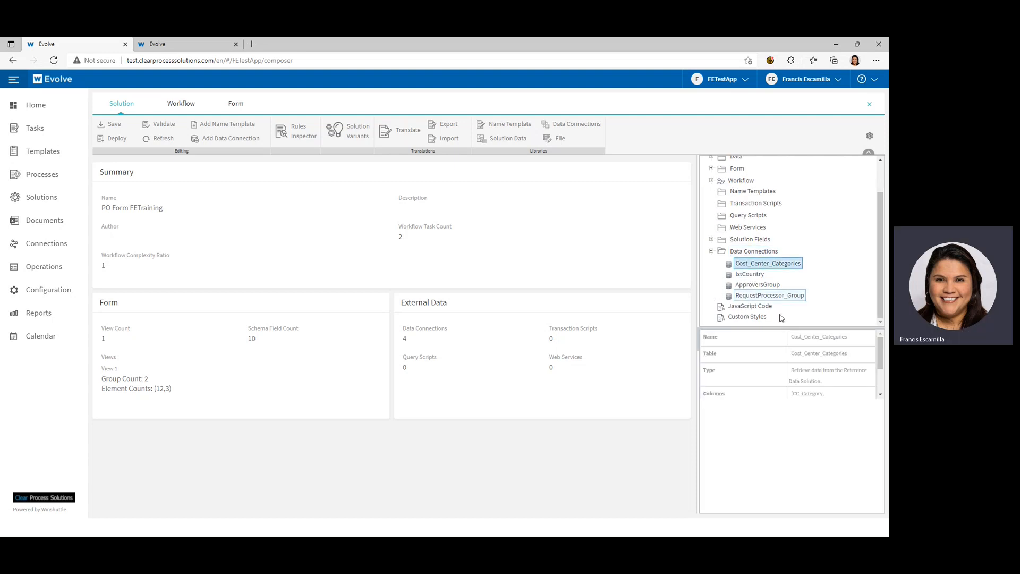
drag(792, 370, 826, 384)
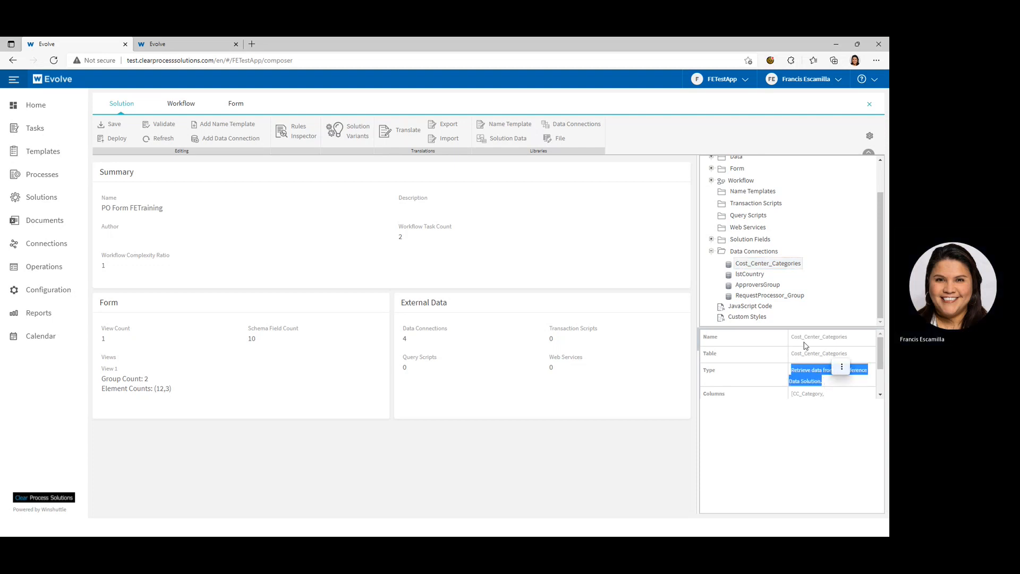
click(757, 276)
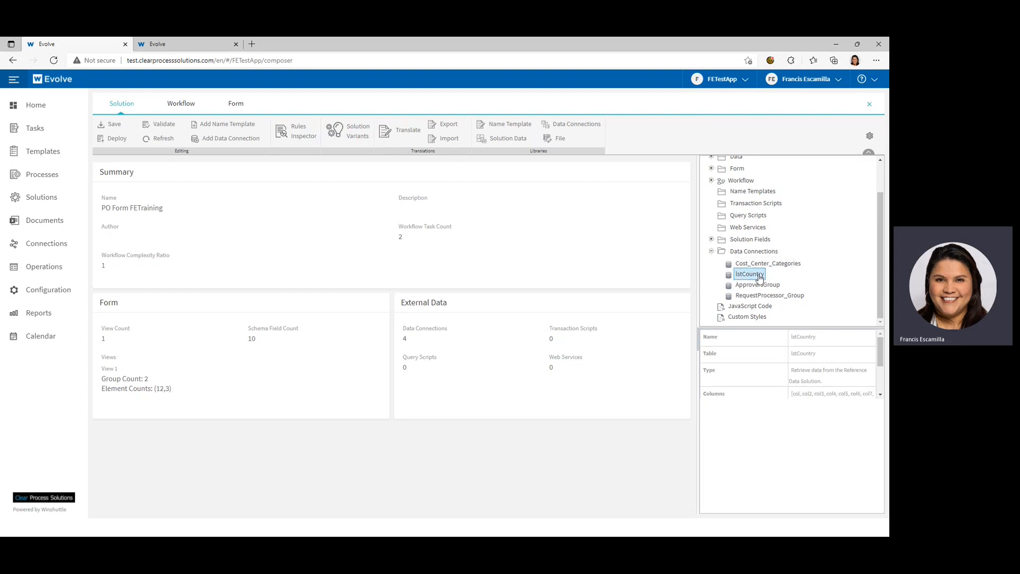
drag(791, 369, 825, 384)
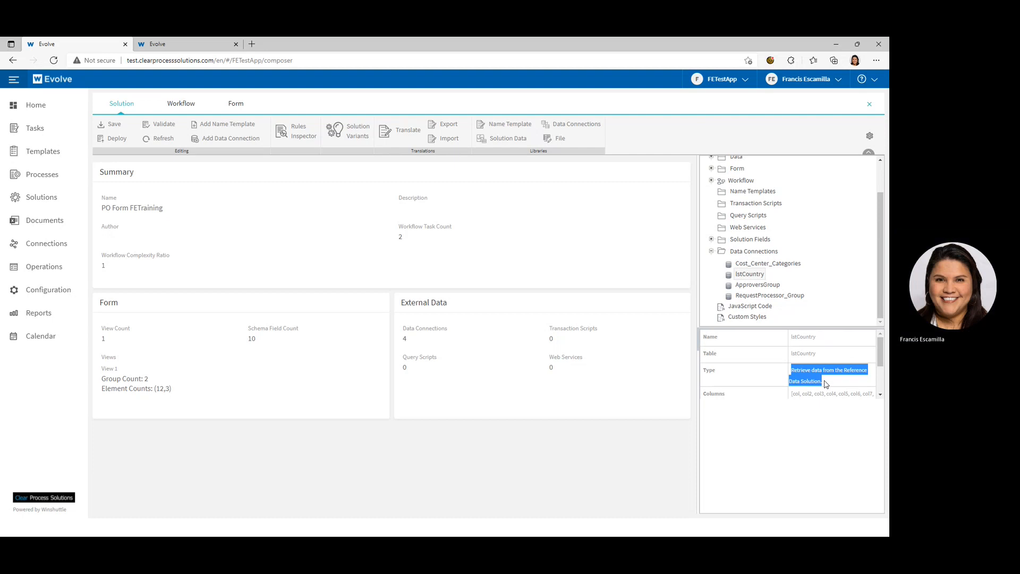
click(774, 286)
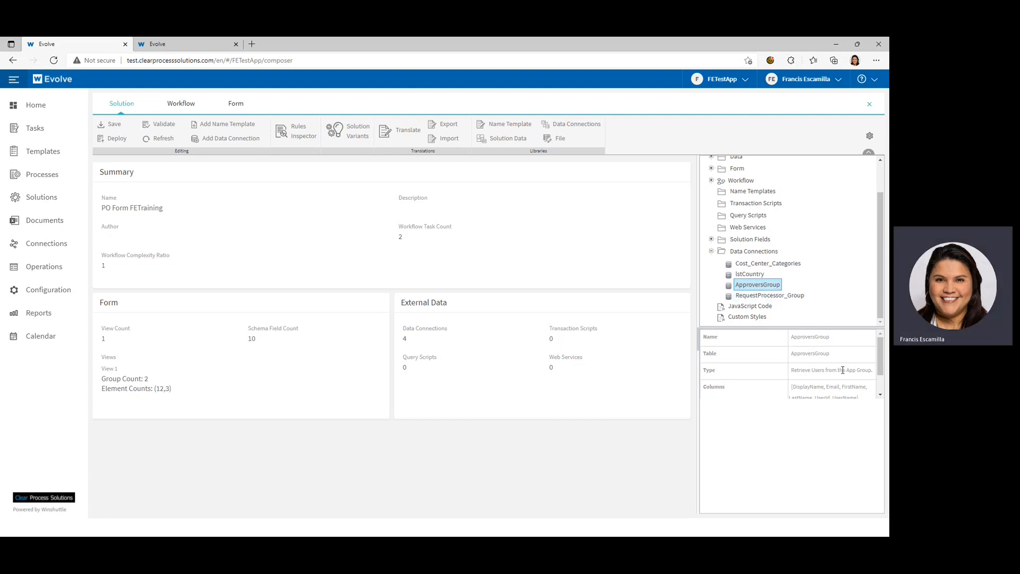
drag(845, 371, 876, 374)
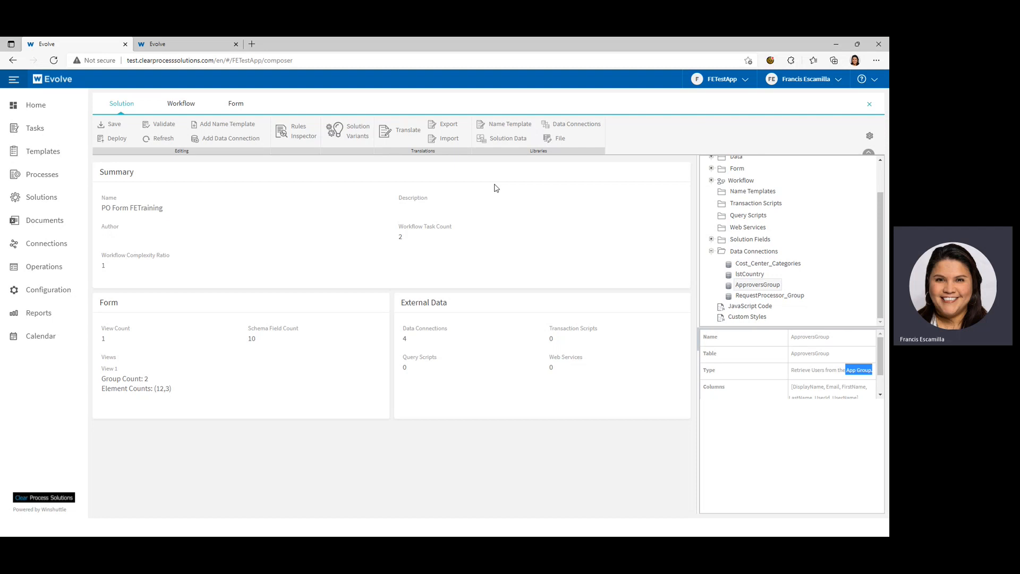
Step: Export the POCreate Test name template from the FETestApp scope and close the Name Templates library
click(506, 130)
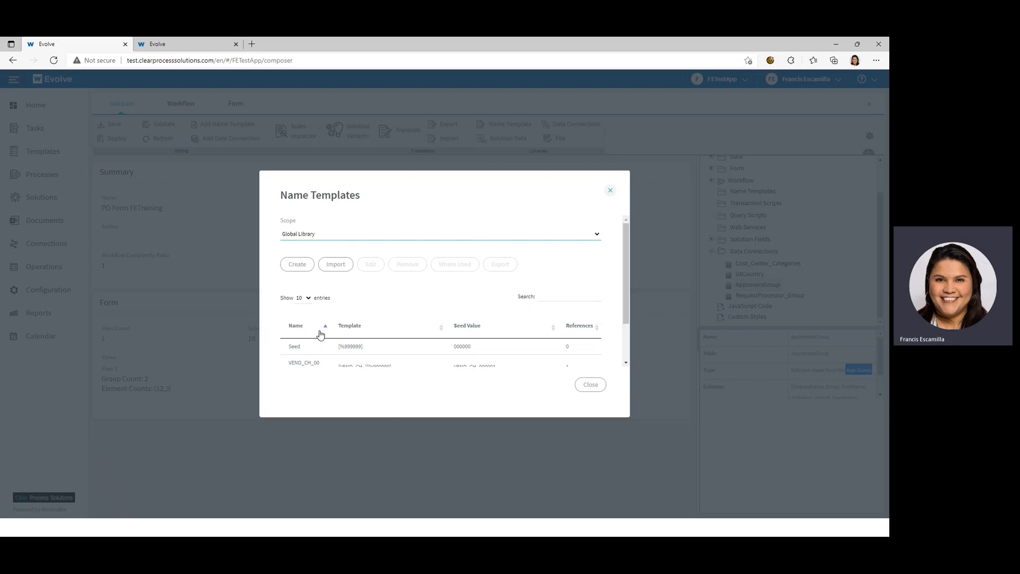
scroll(320, 334, down, 1)
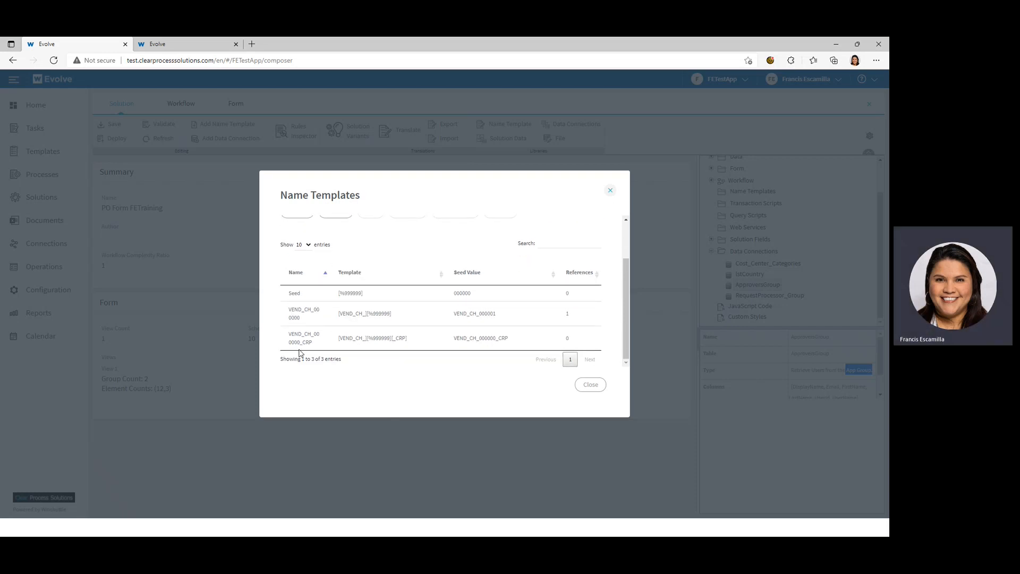
scroll(300, 353, up, 1)
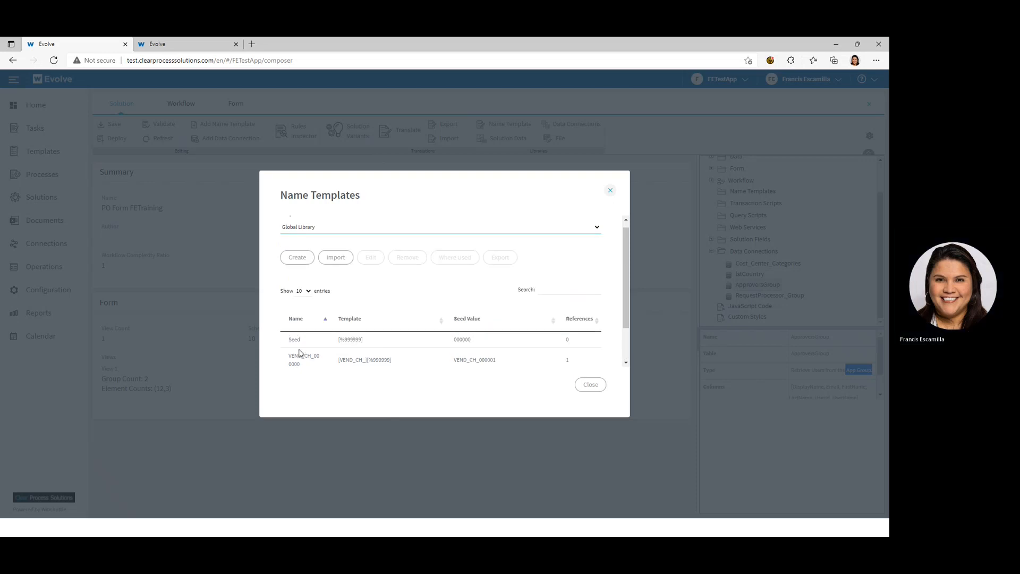
click(336, 235)
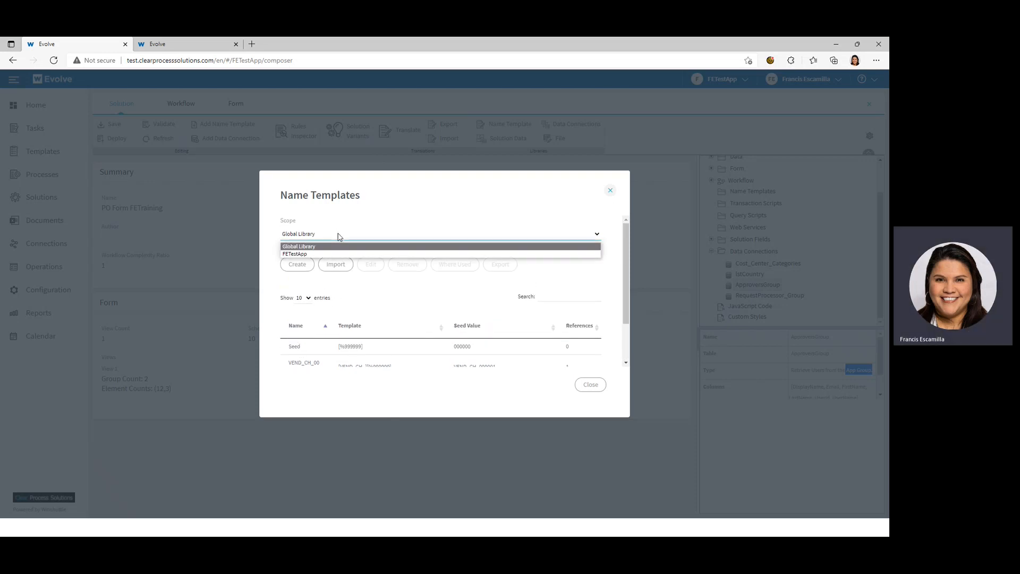
click(340, 255)
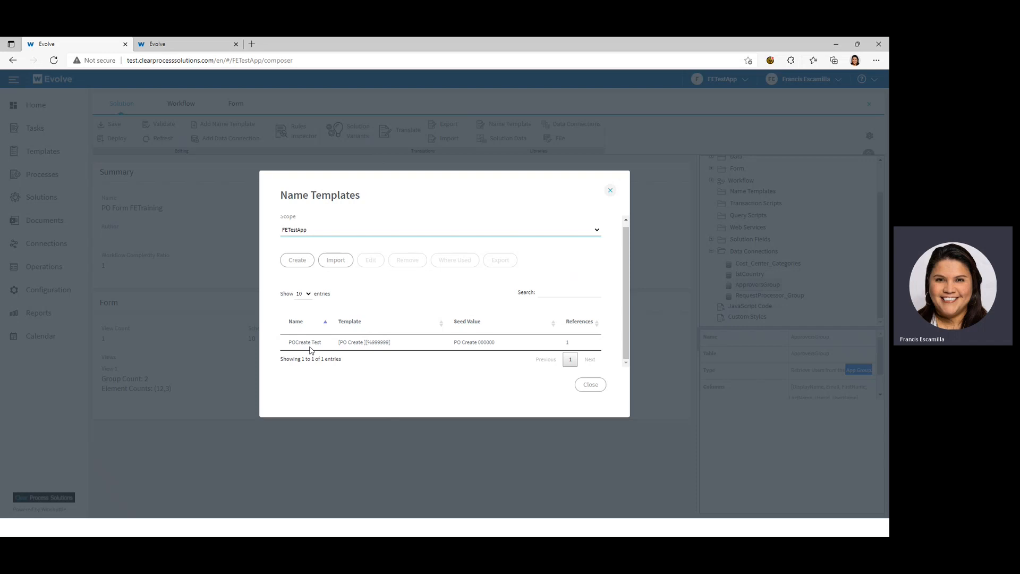
click(307, 341)
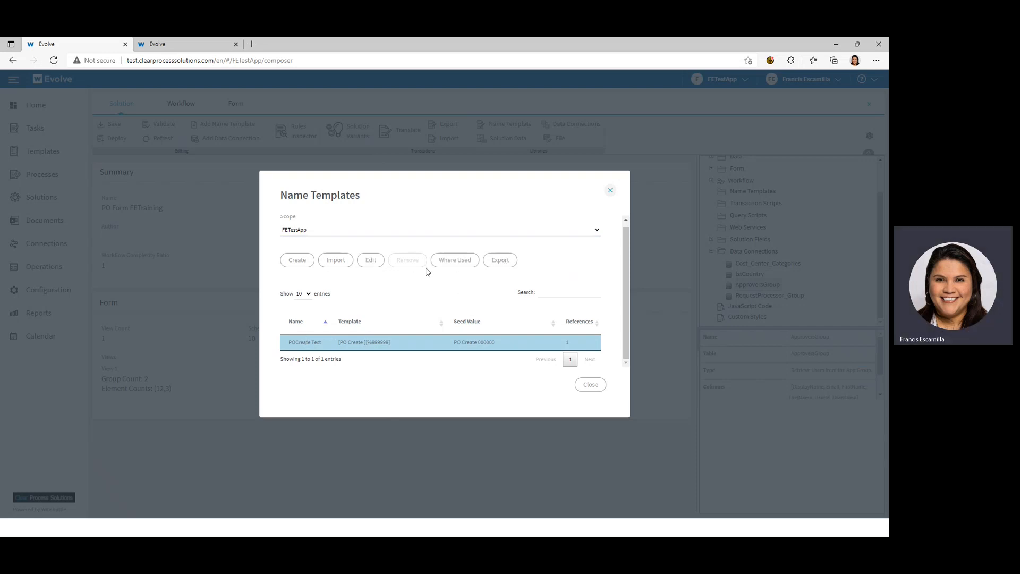
click(503, 262)
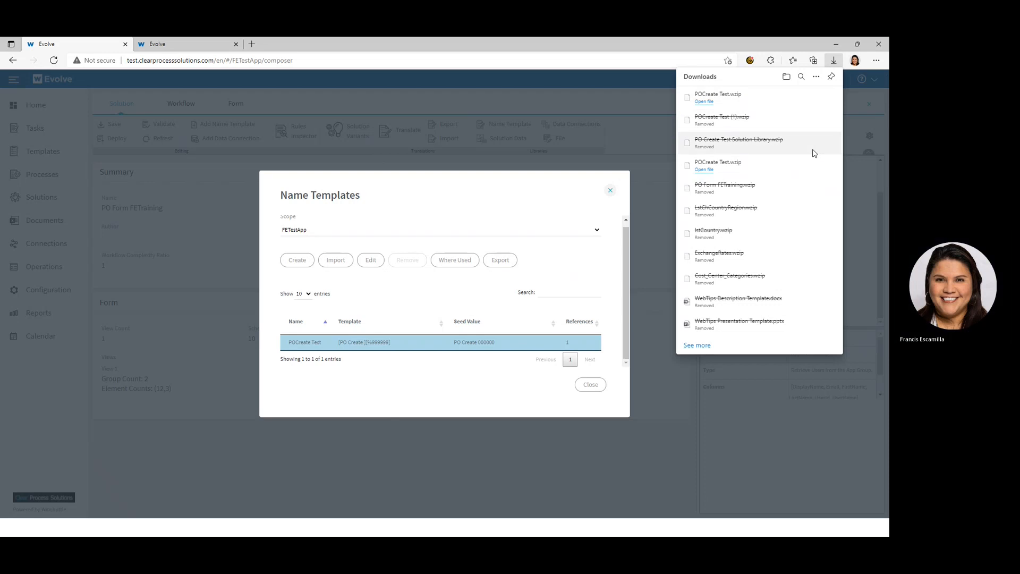
click(593, 387)
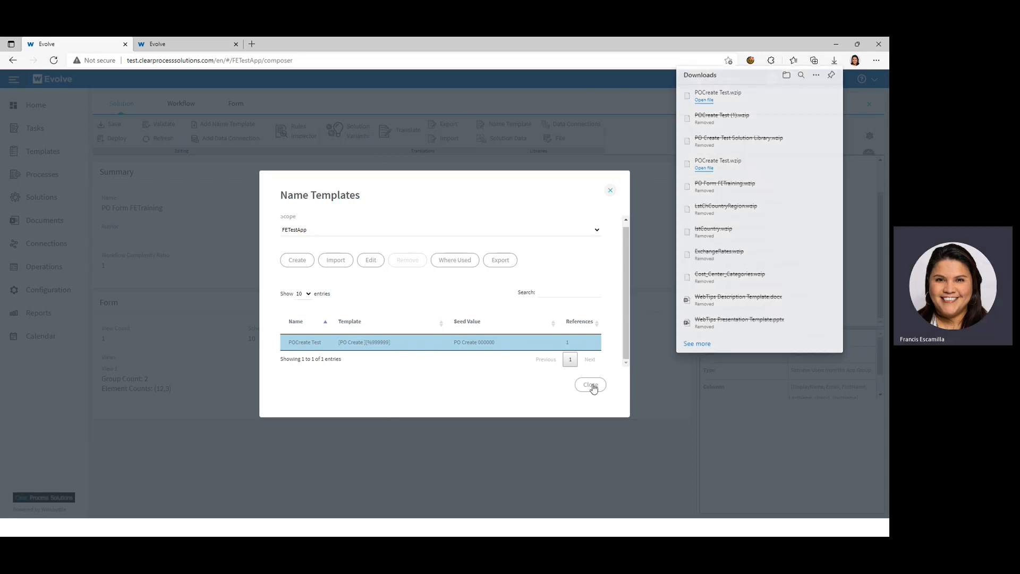
click(594, 388)
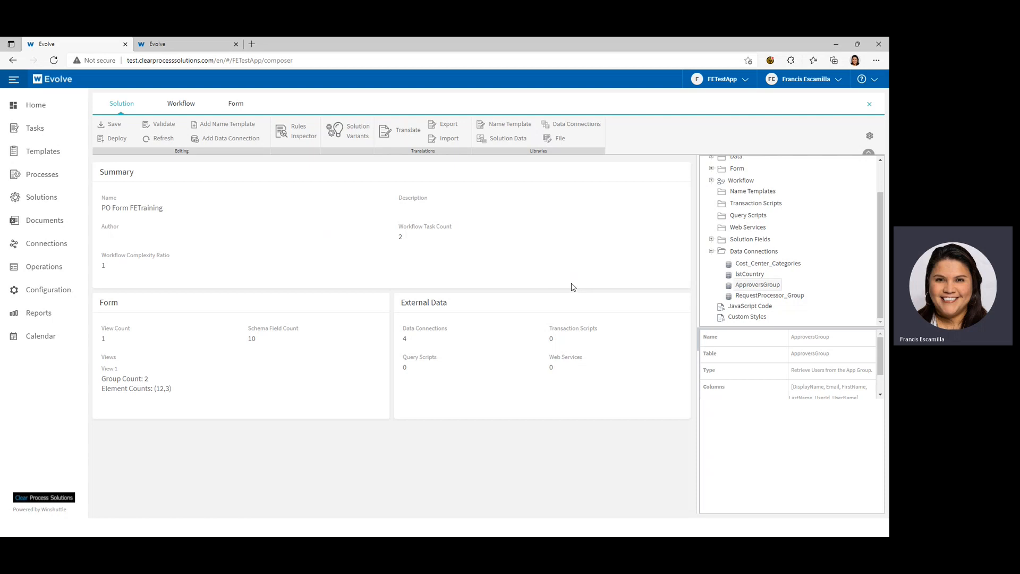
Step: Export the PO Create Test Solution Library schema from the FETestApp scope of the Solution Data Library and close the library
click(507, 141)
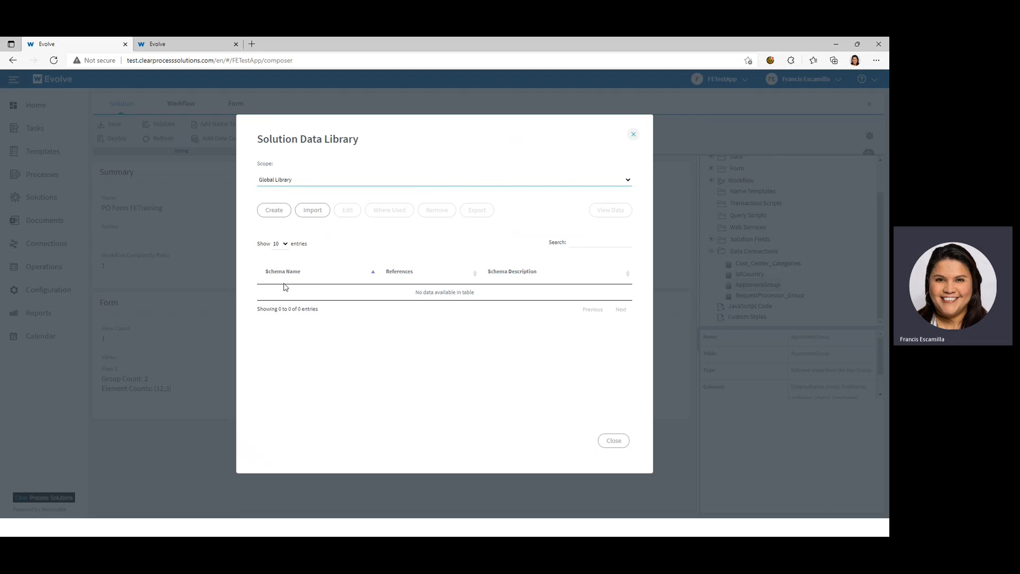
click(294, 181)
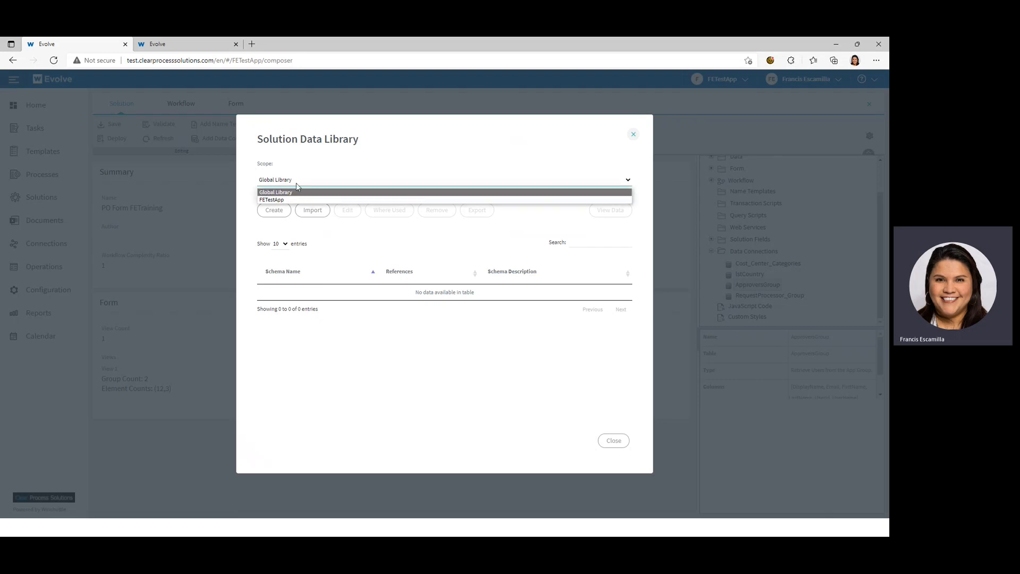
click(299, 200)
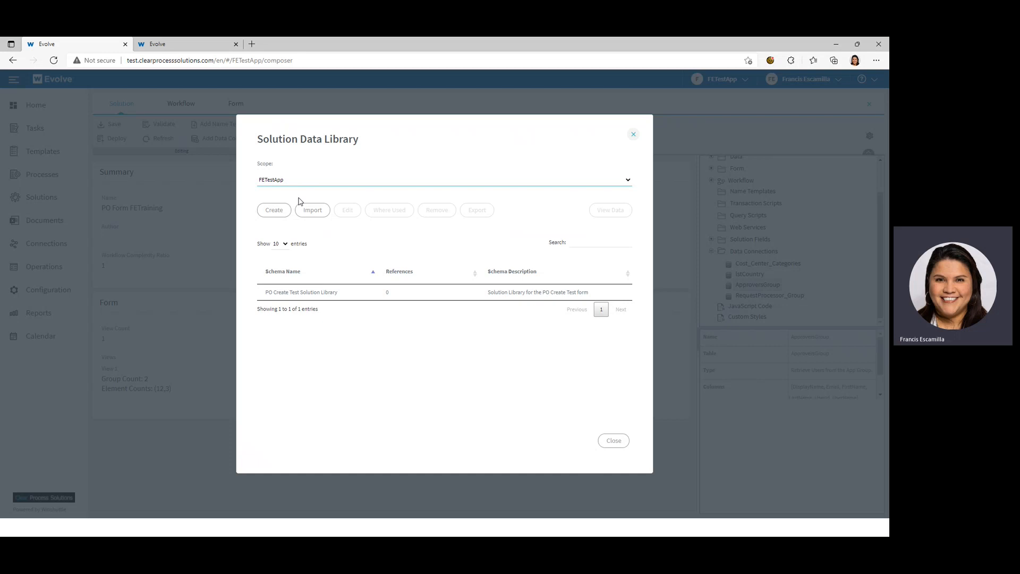
click(279, 291)
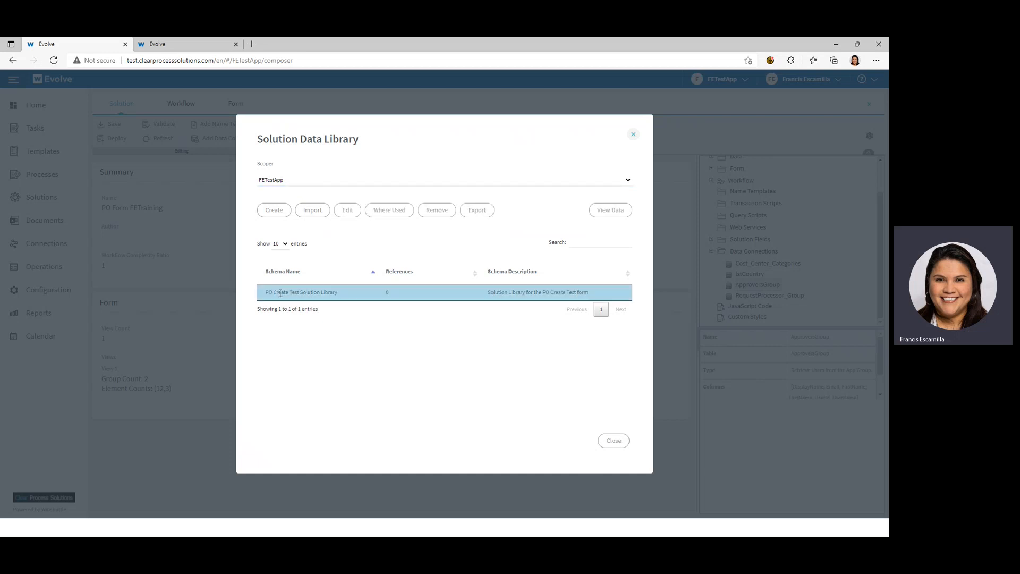
click(482, 212)
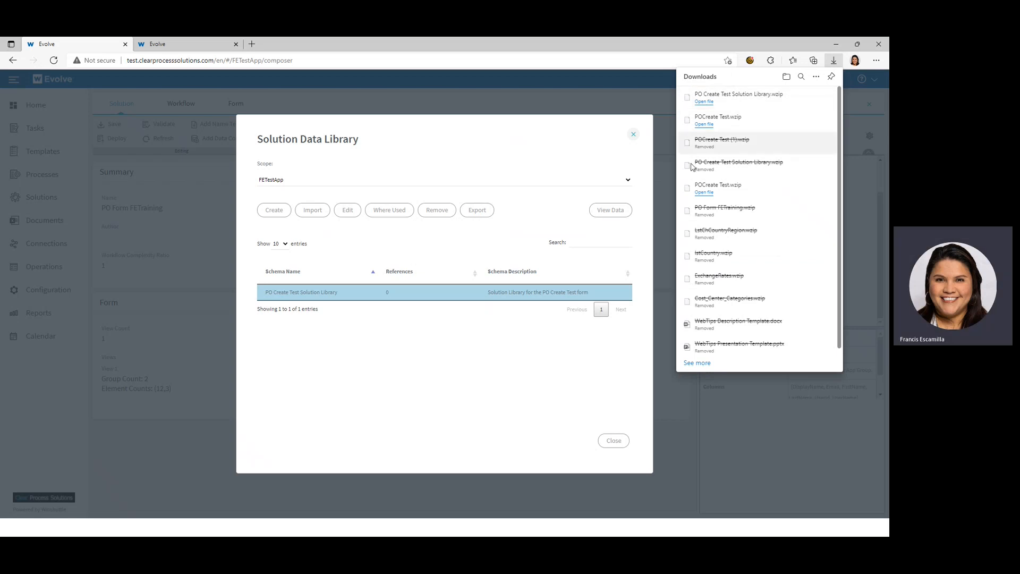
click(616, 440)
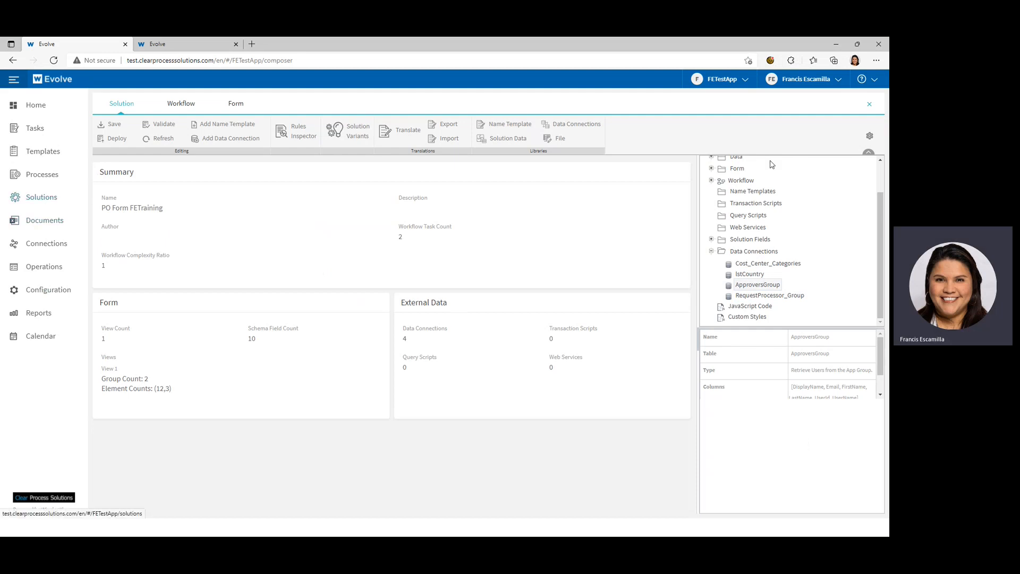
Step: Close the solution composer and export the Cost_Center_Categories schema from the Reference Data Lists
click(871, 105)
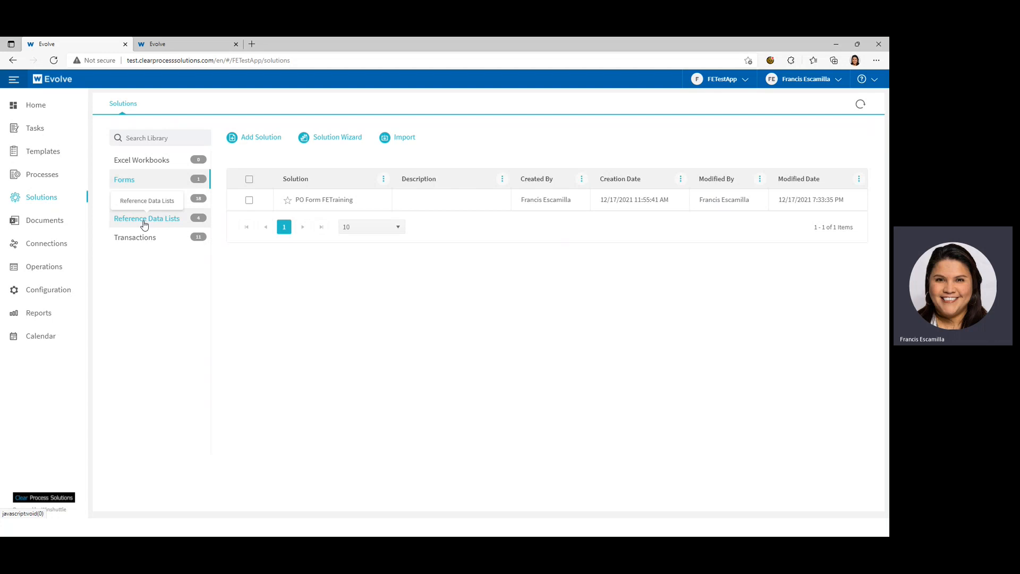
click(163, 224)
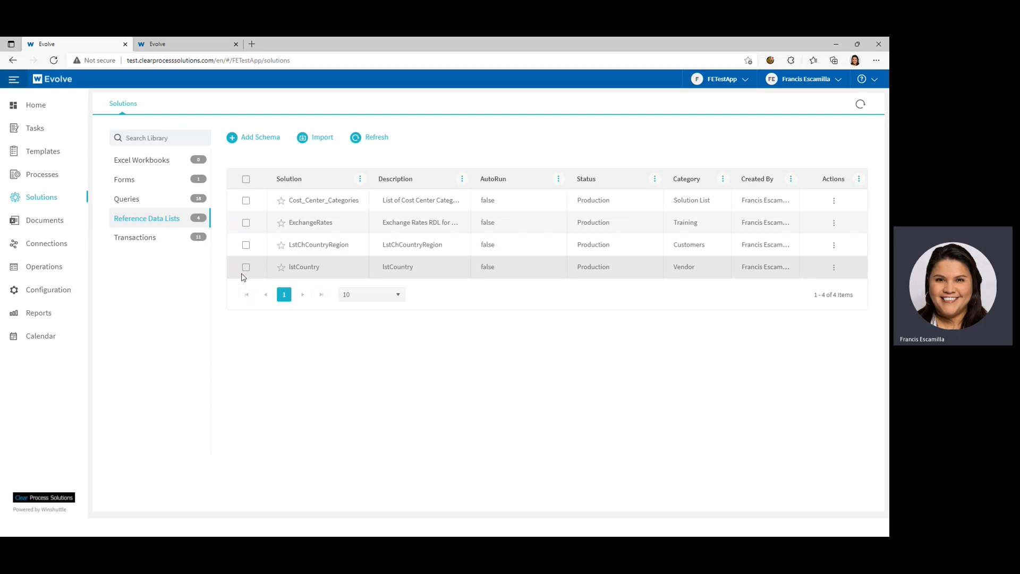
click(246, 201)
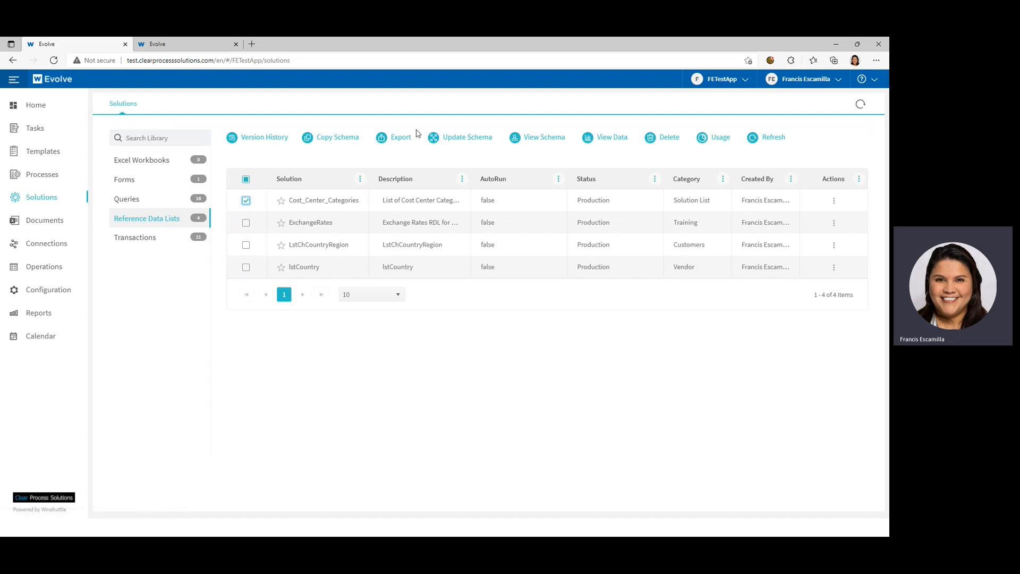
click(246, 269)
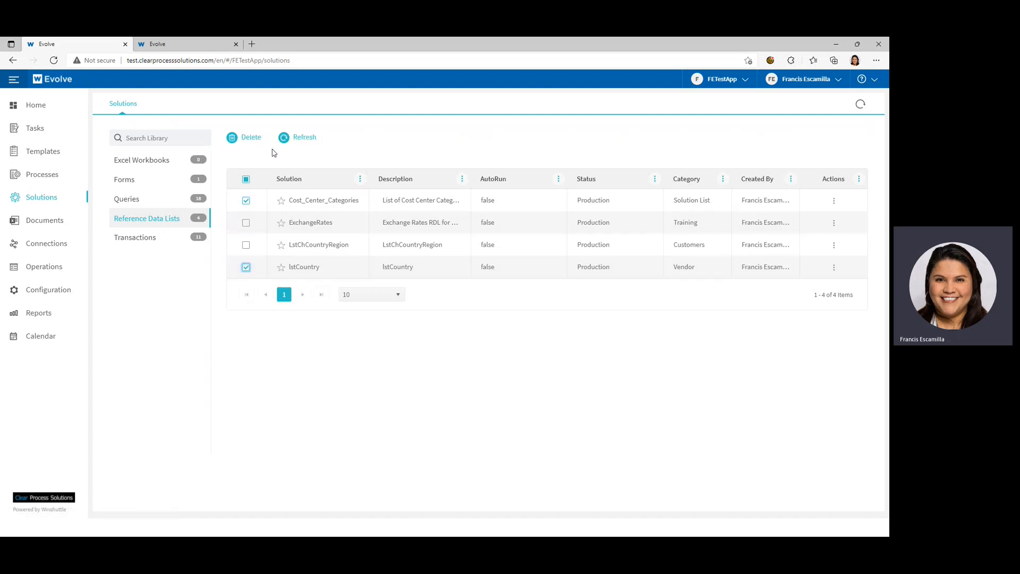
click(246, 268)
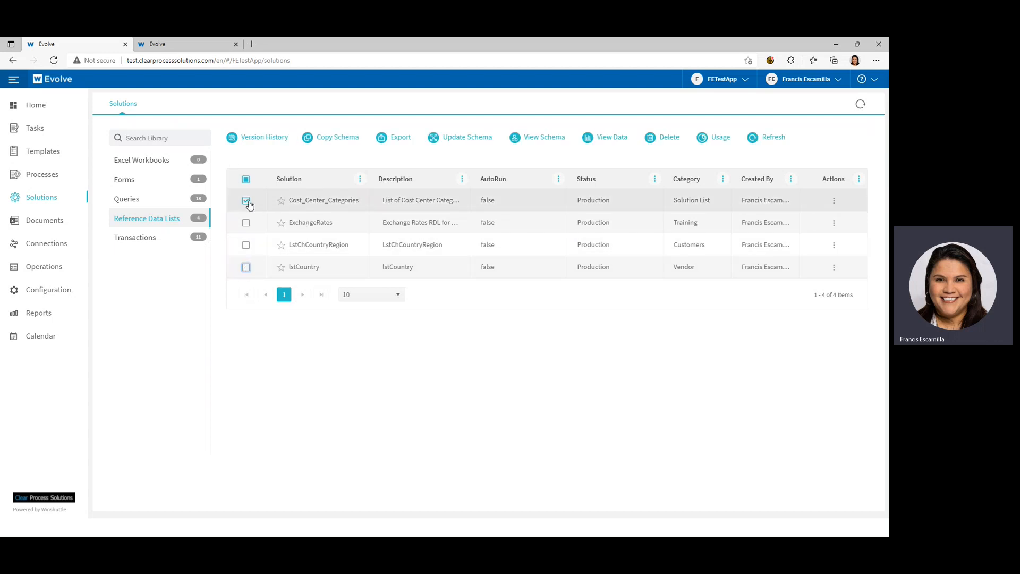
click(403, 139)
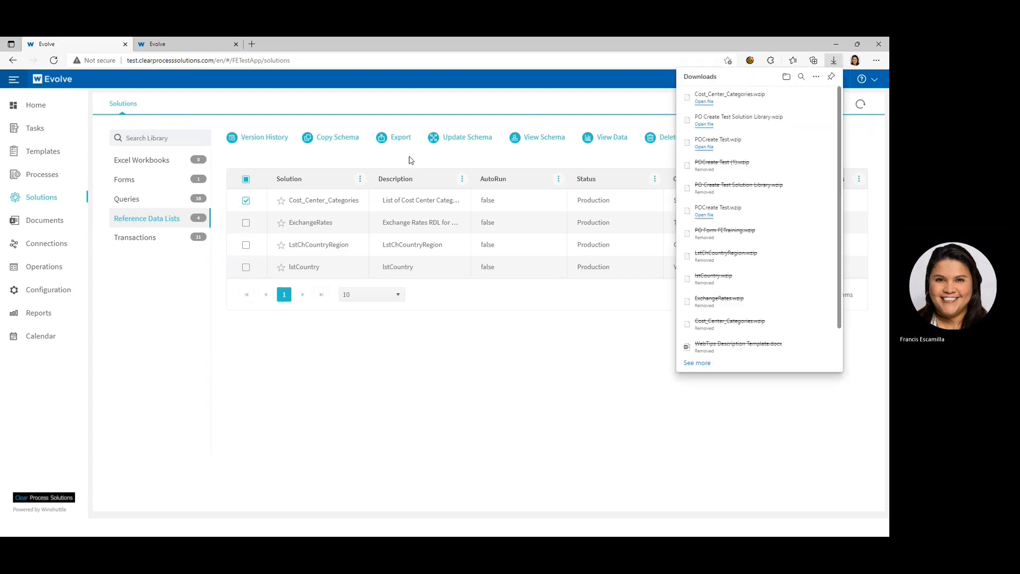
Step: Export only the lstCountry schema from the Reference Data Lists and dismiss the downloads list
click(246, 201)
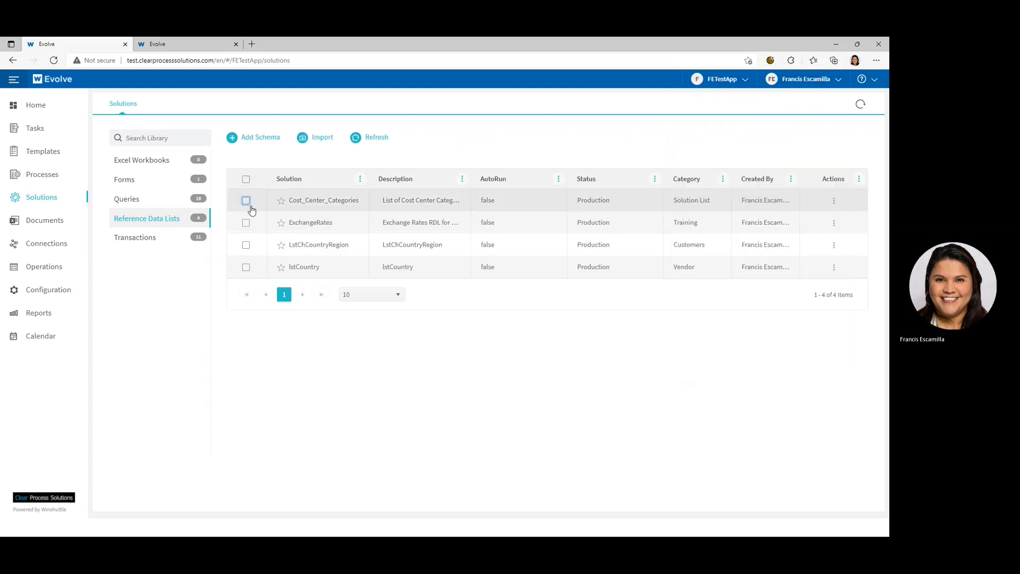
click(246, 267)
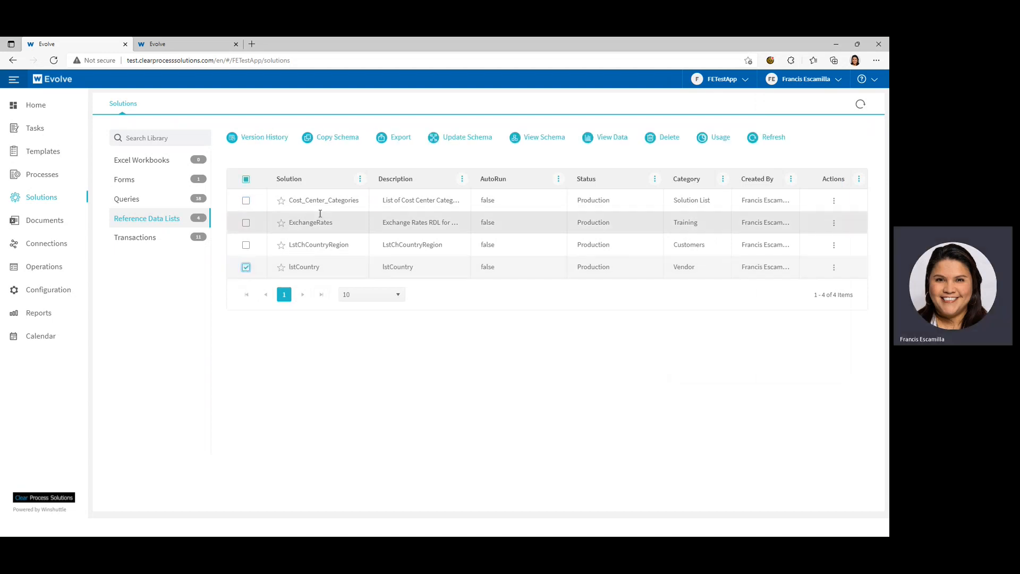
click(401, 139)
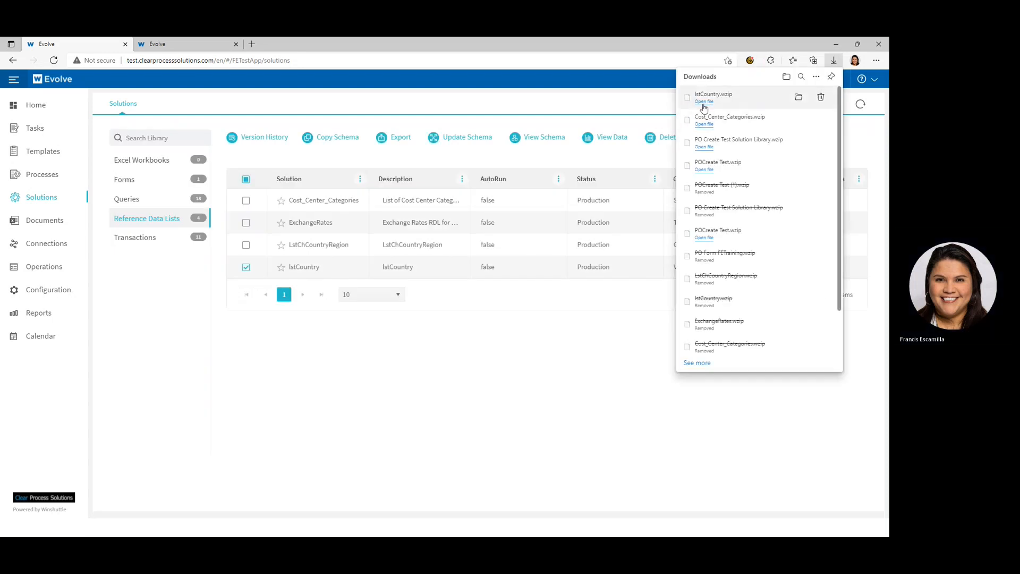
click(280, 343)
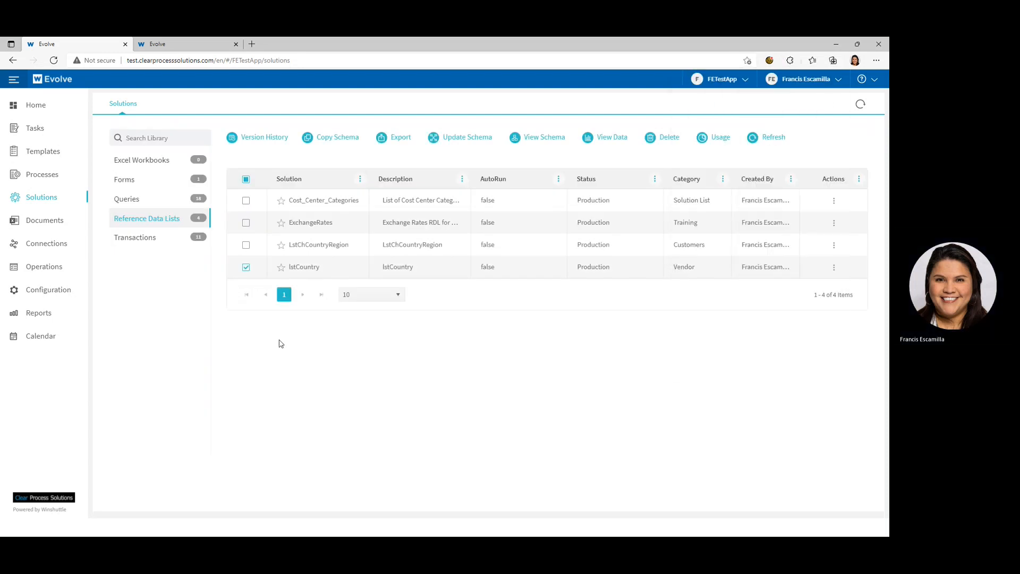
Step: Export the PO Form FETraining solution from the Forms library
click(171, 182)
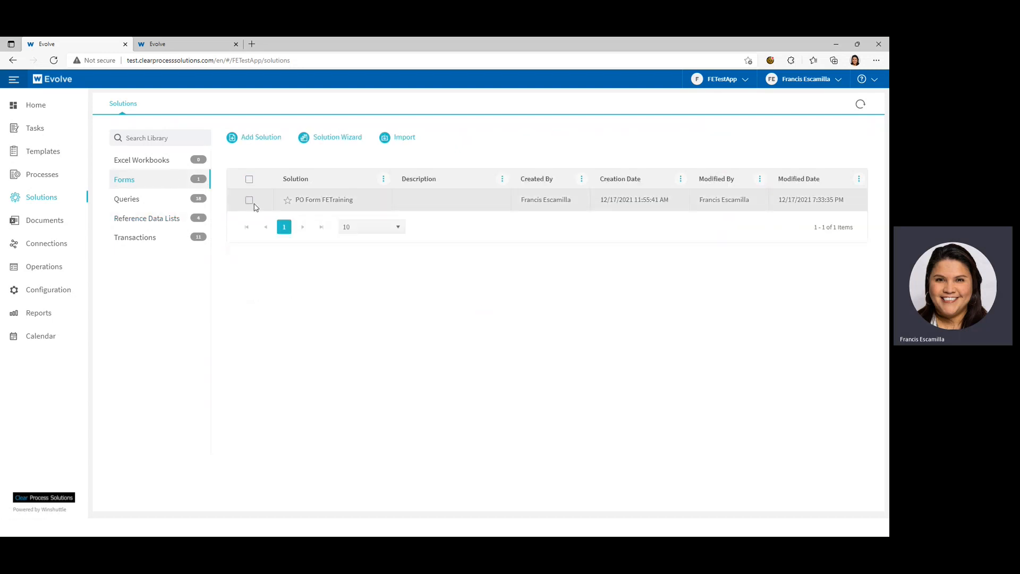
click(249, 201)
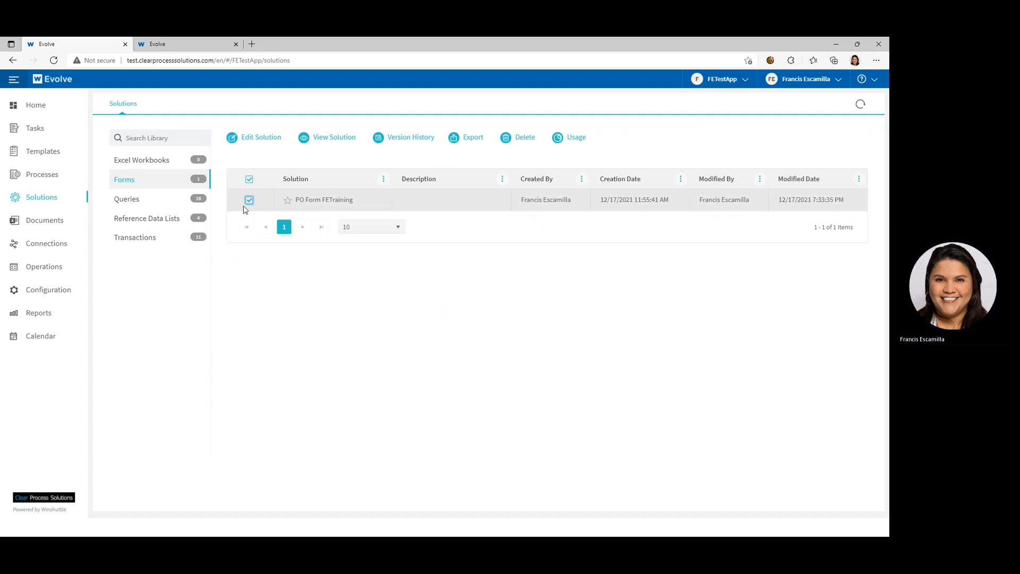
click(249, 201)
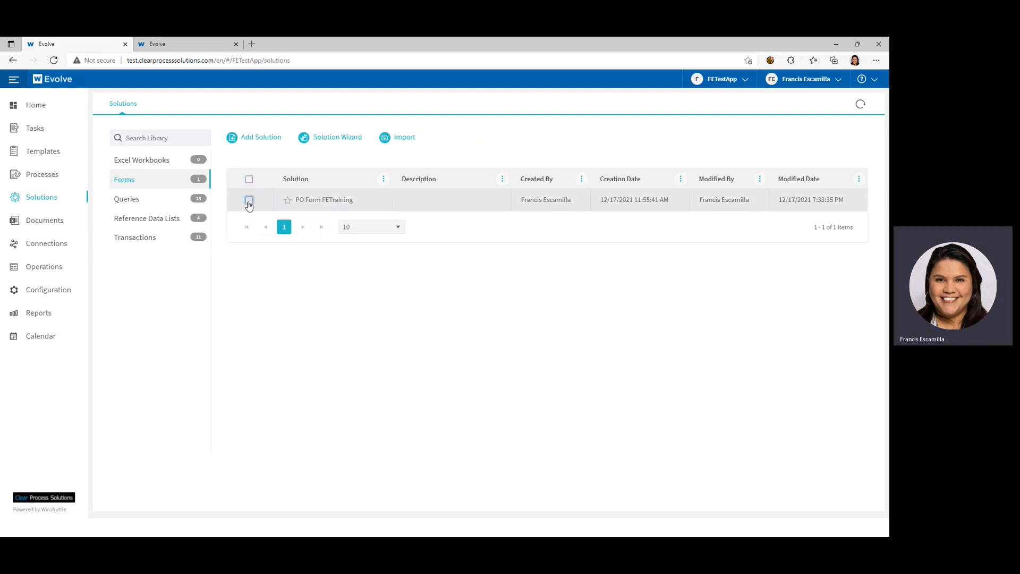
click(249, 202)
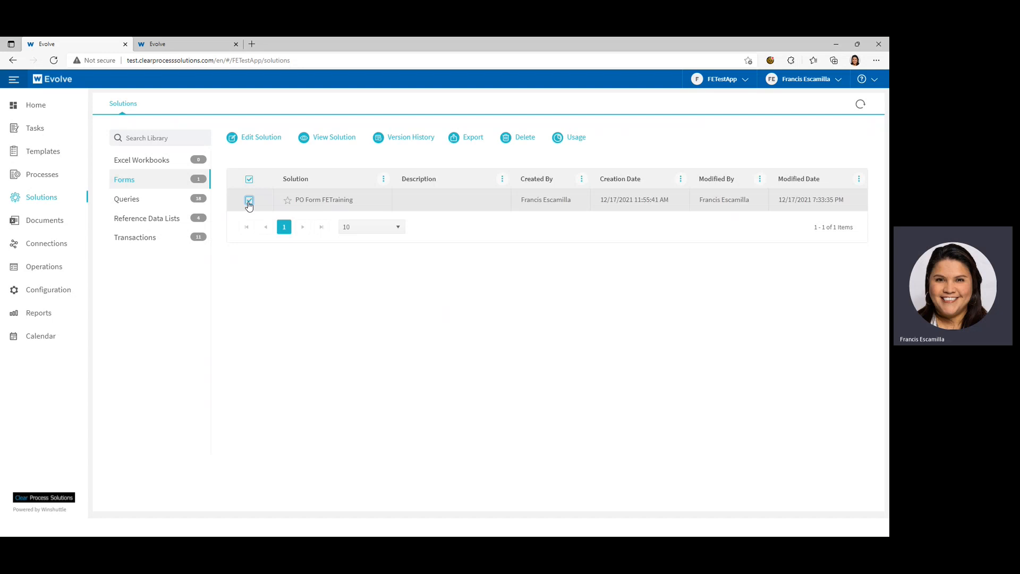
click(471, 139)
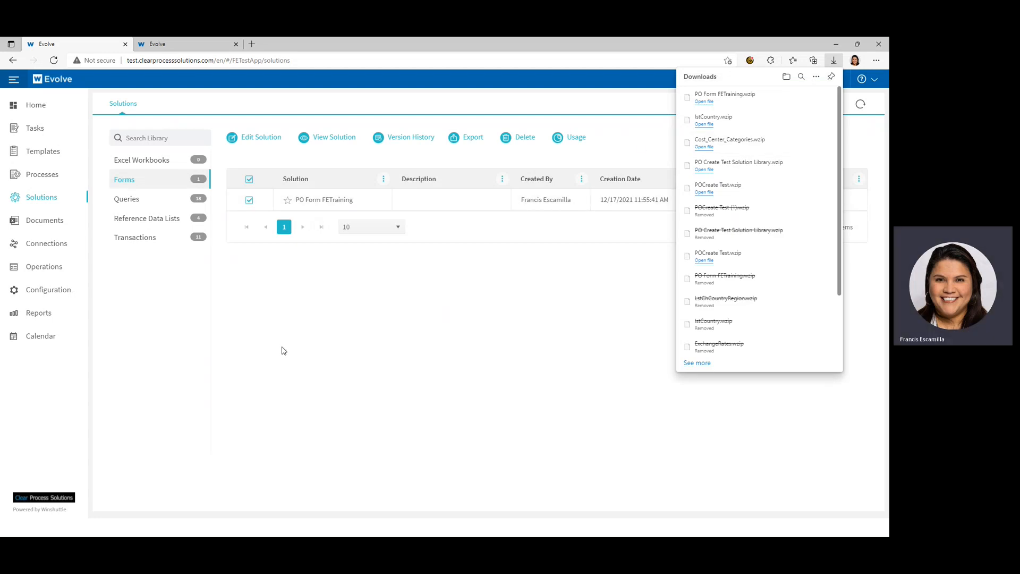
Step: Export all groups from the FETestApp configuration and dismiss the downloads list
click(60, 296)
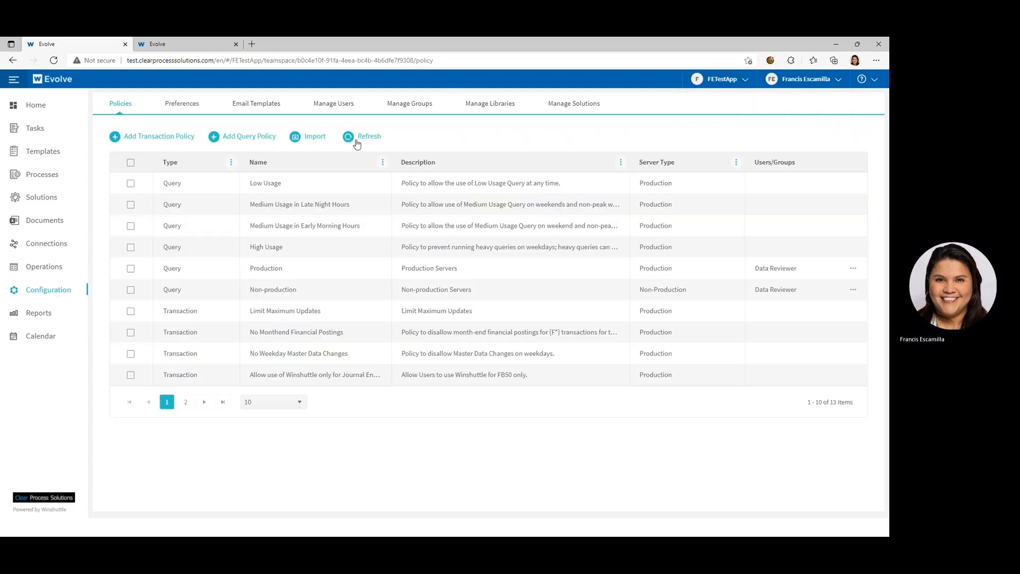
click(414, 108)
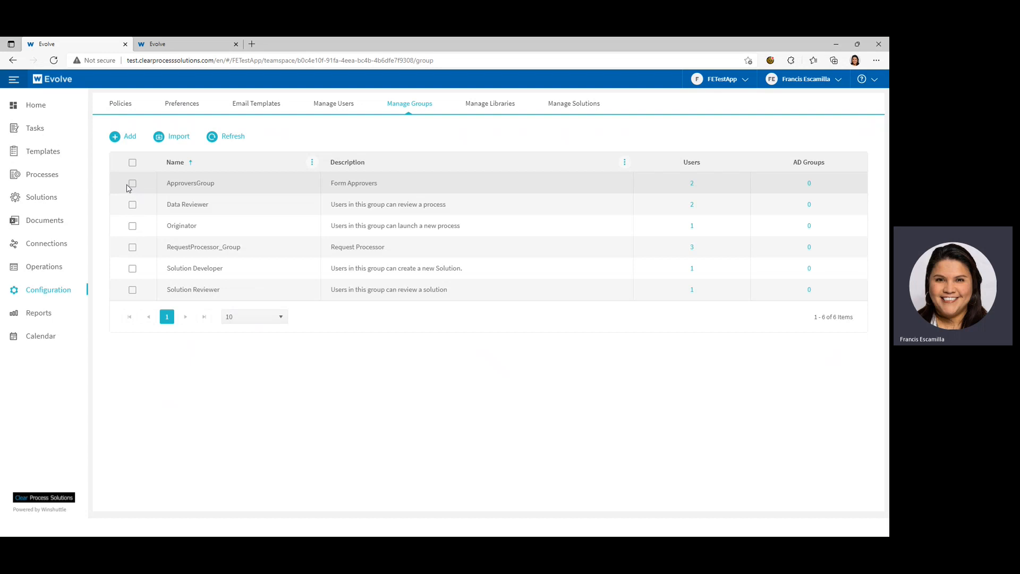
click(132, 164)
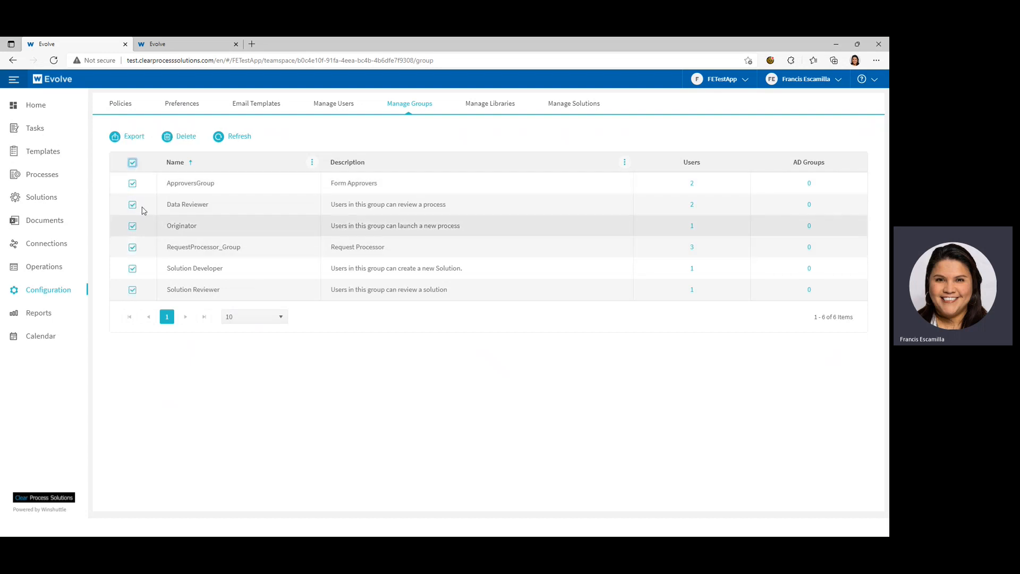
click(132, 164)
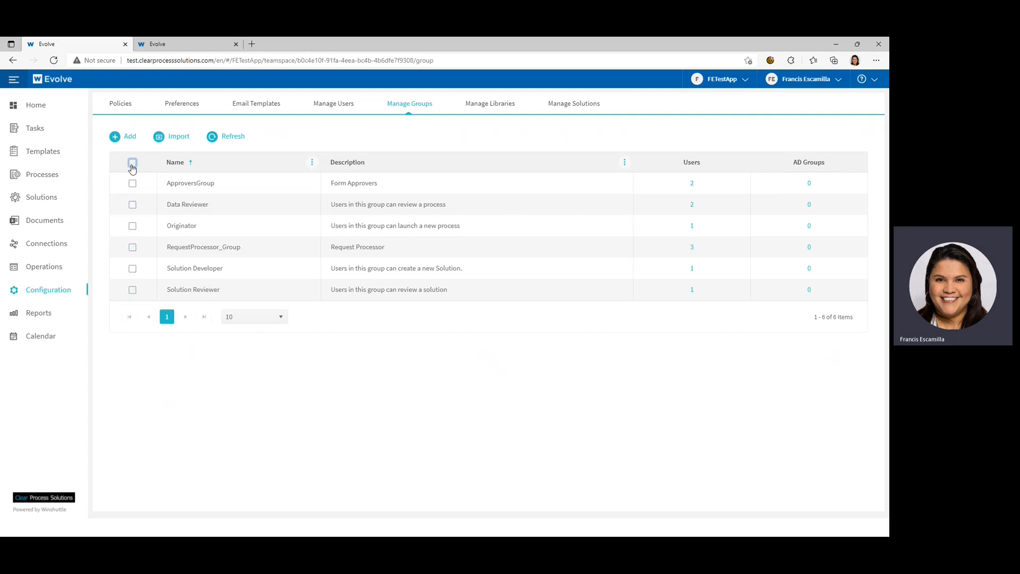
click(132, 165)
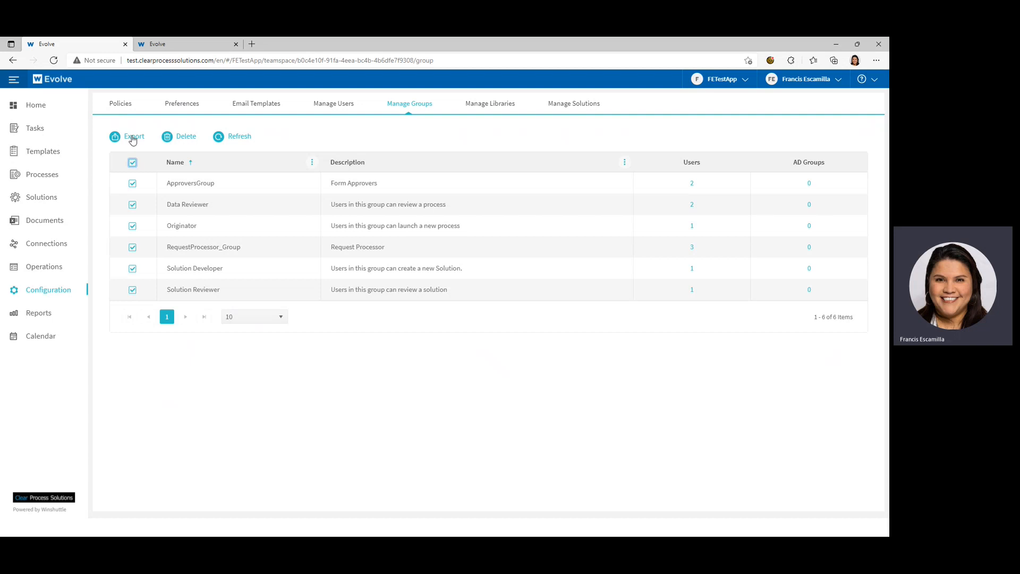
click(133, 139)
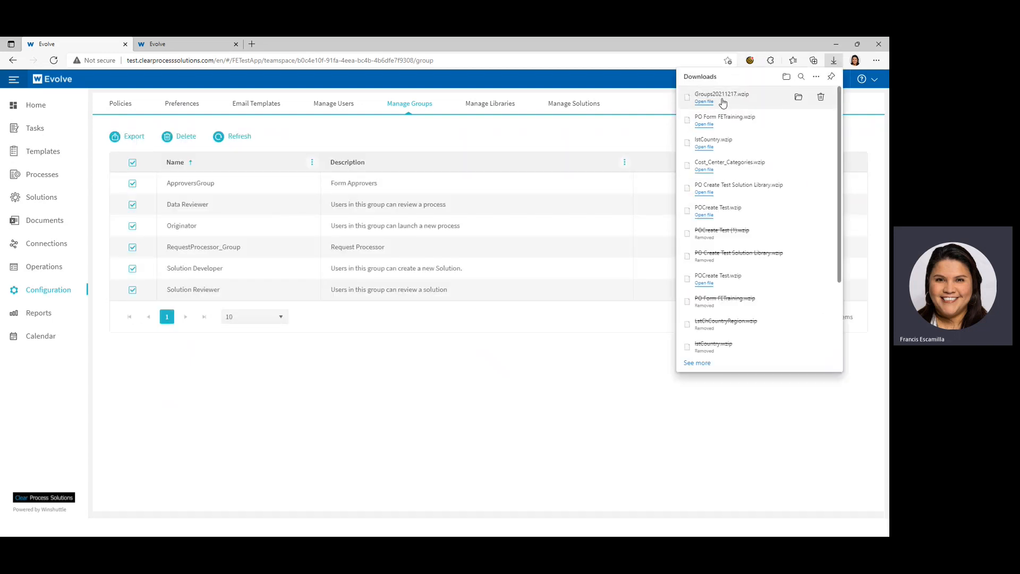
click(573, 461)
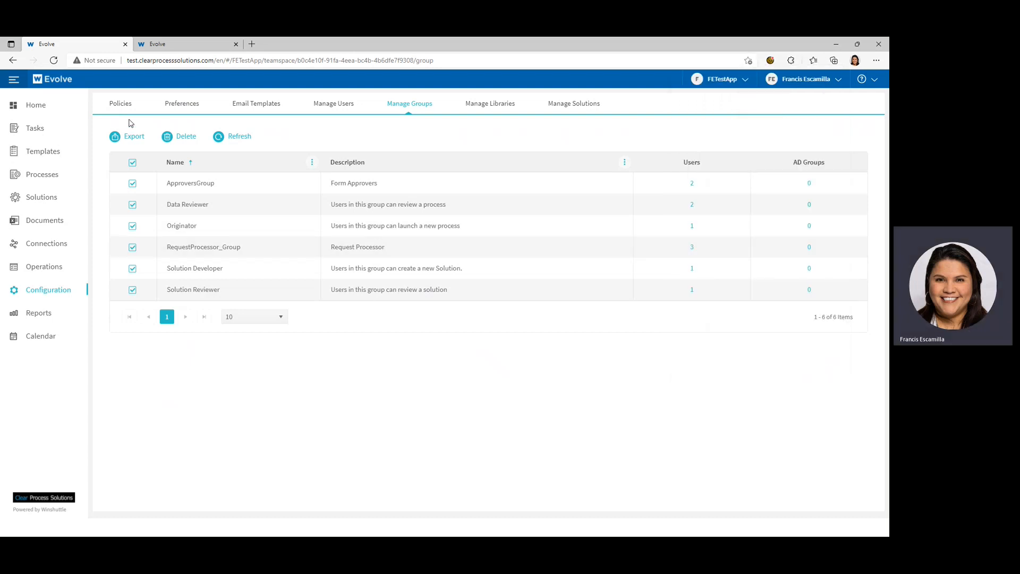
Step: Switch to the evolve2 environment and open the FETestApp app there
click(199, 50)
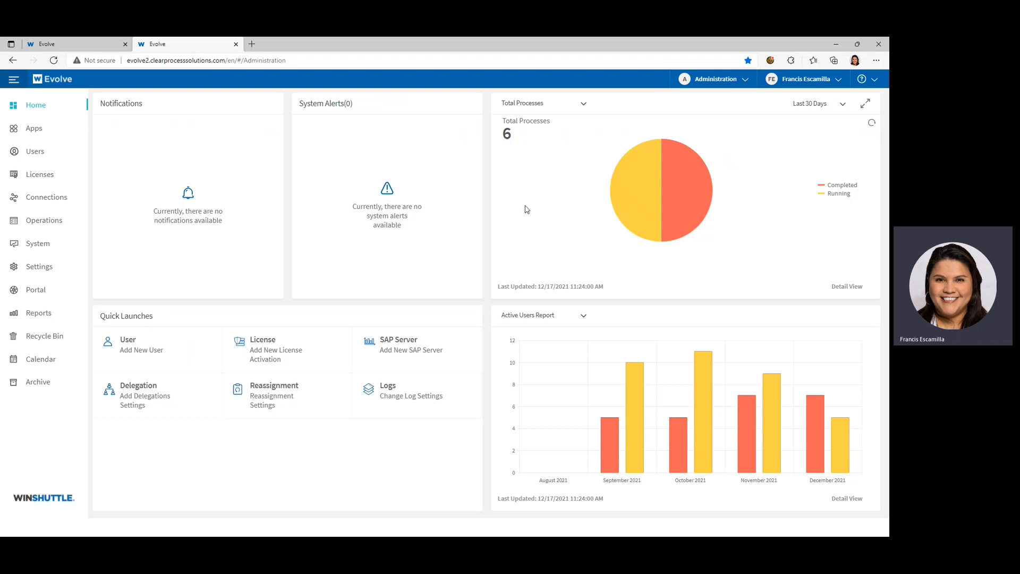
mouse_move(682, 185)
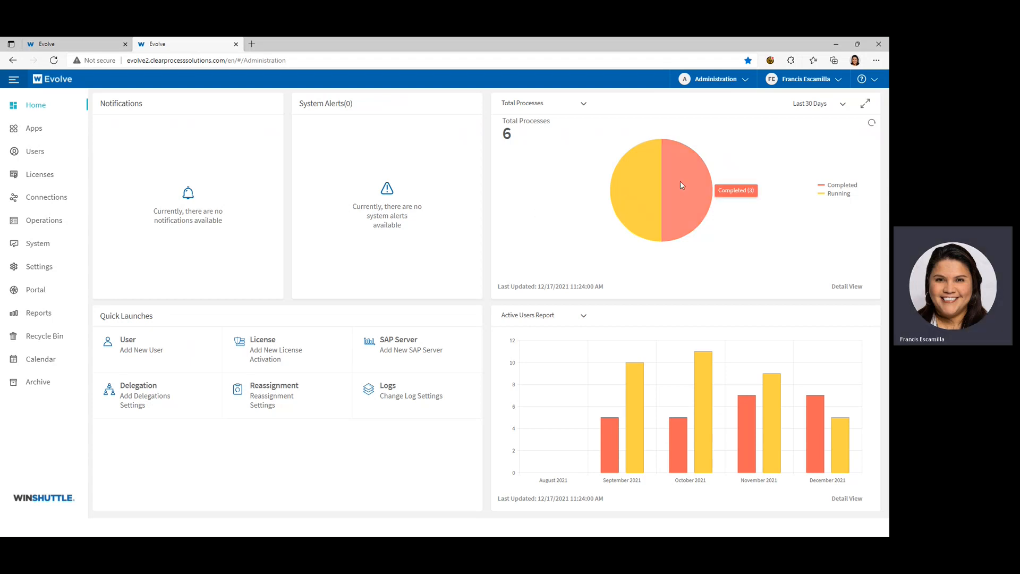
click(748, 80)
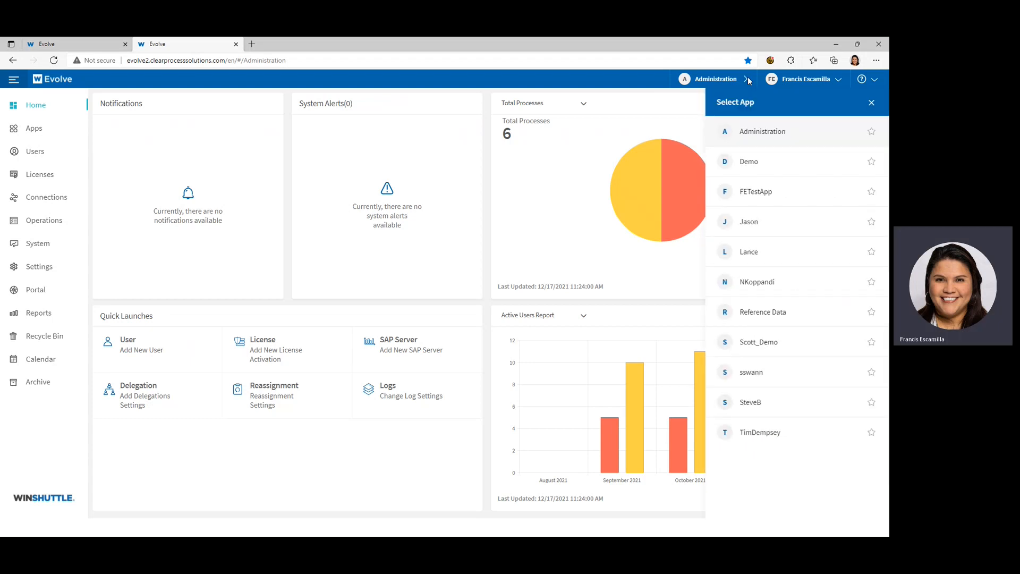
click(764, 197)
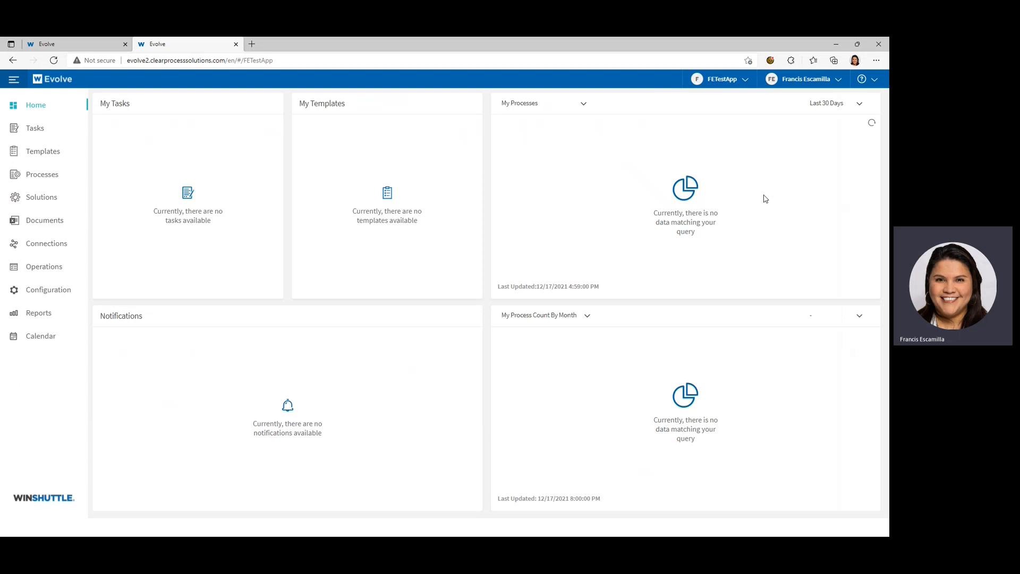
click(743, 80)
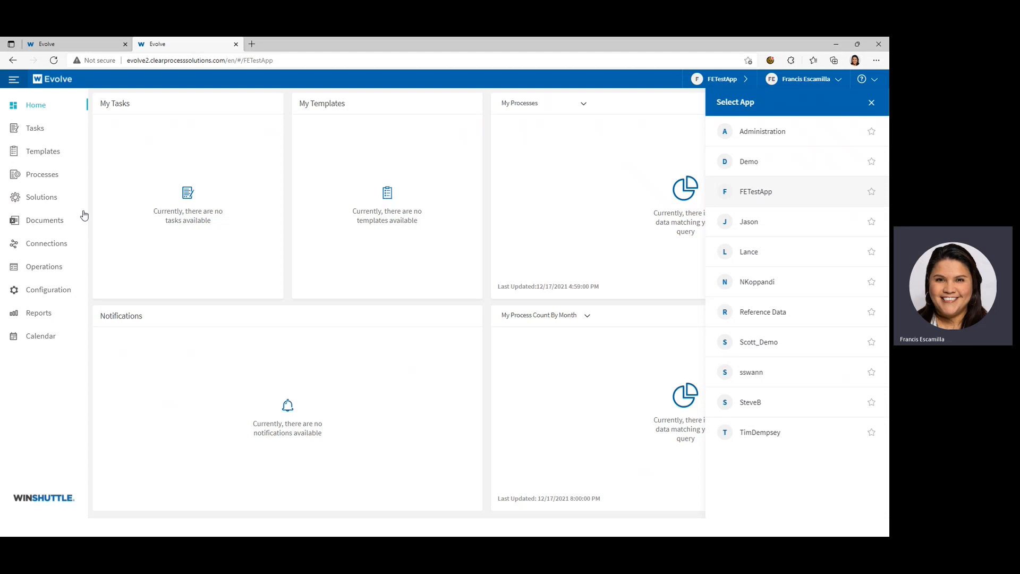
Step: Review the users listed in the target FETestApp's configuration
click(62, 293)
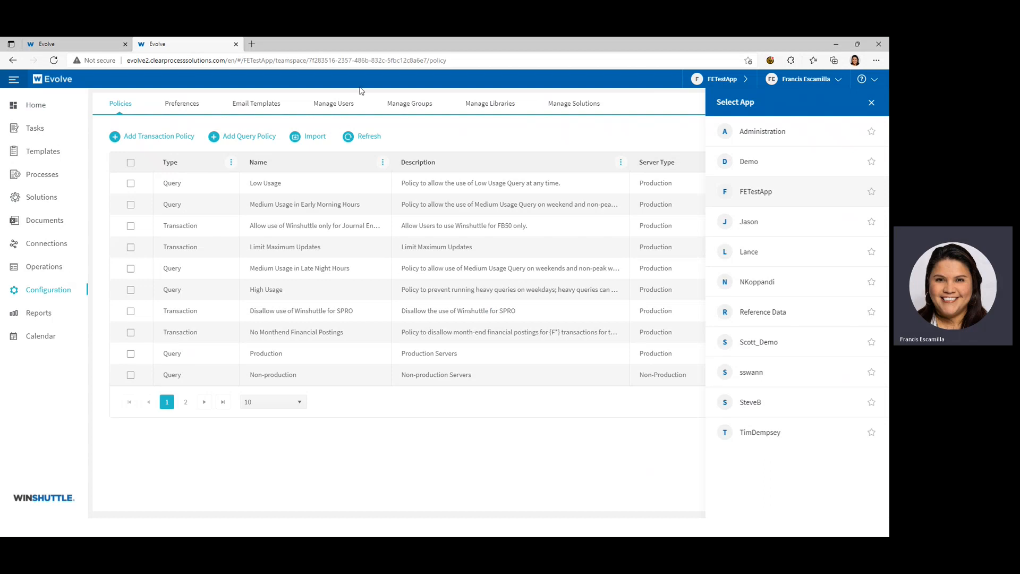
click(339, 107)
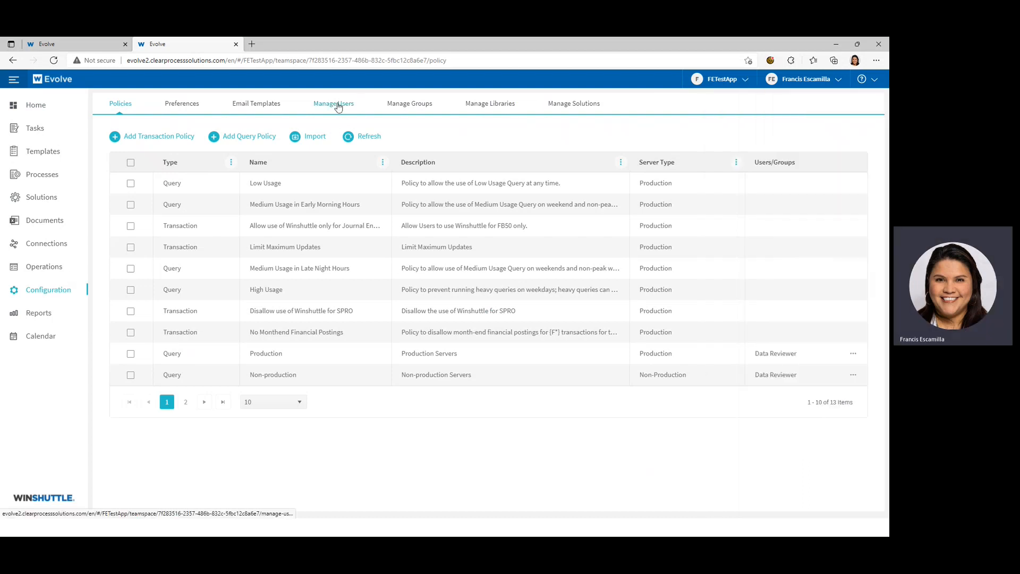
click(339, 107)
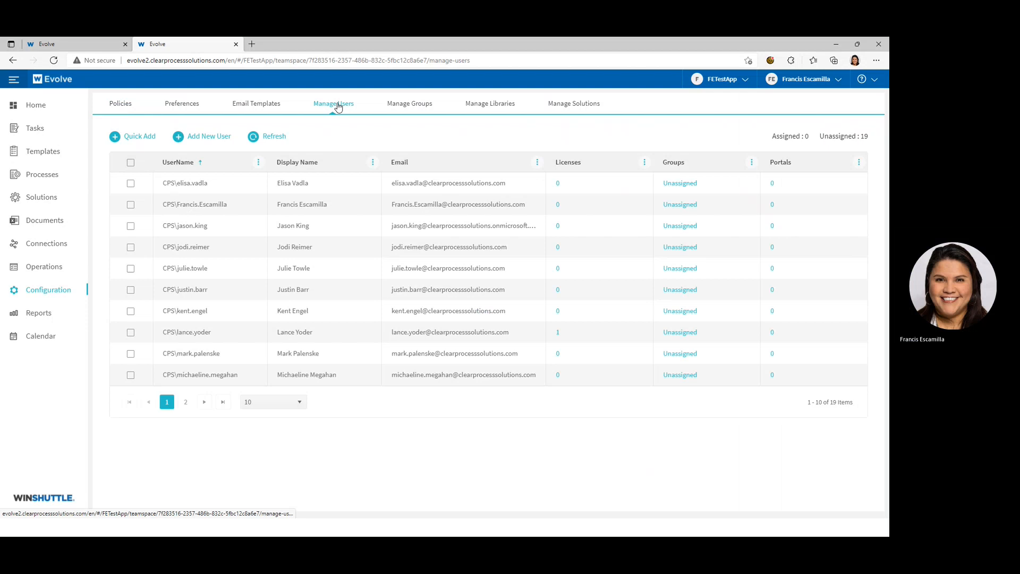
Step: Start a group import in the target FETestApp and choose Groups20211217.wzip from Downloads as the file
click(422, 107)
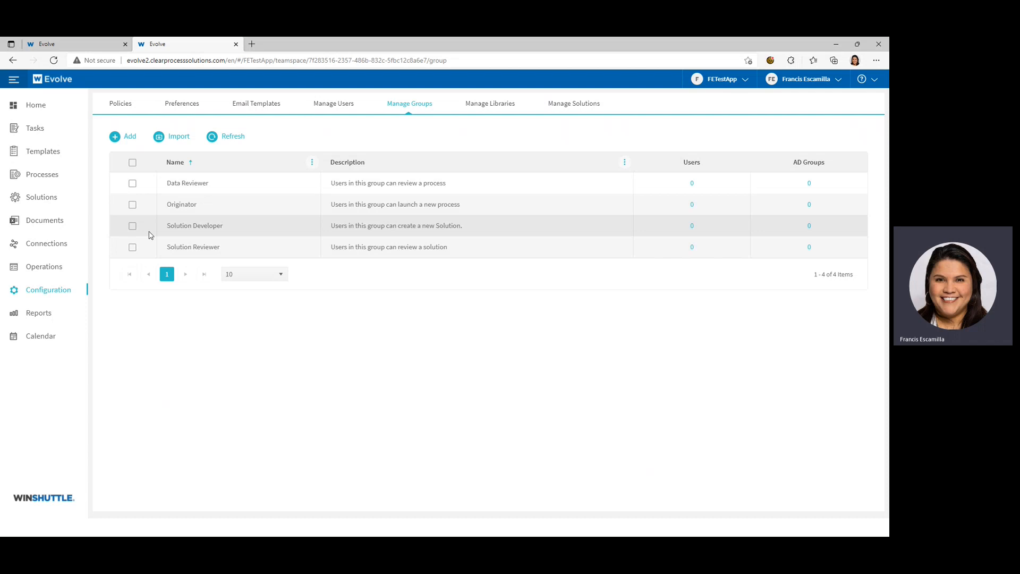
click(179, 138)
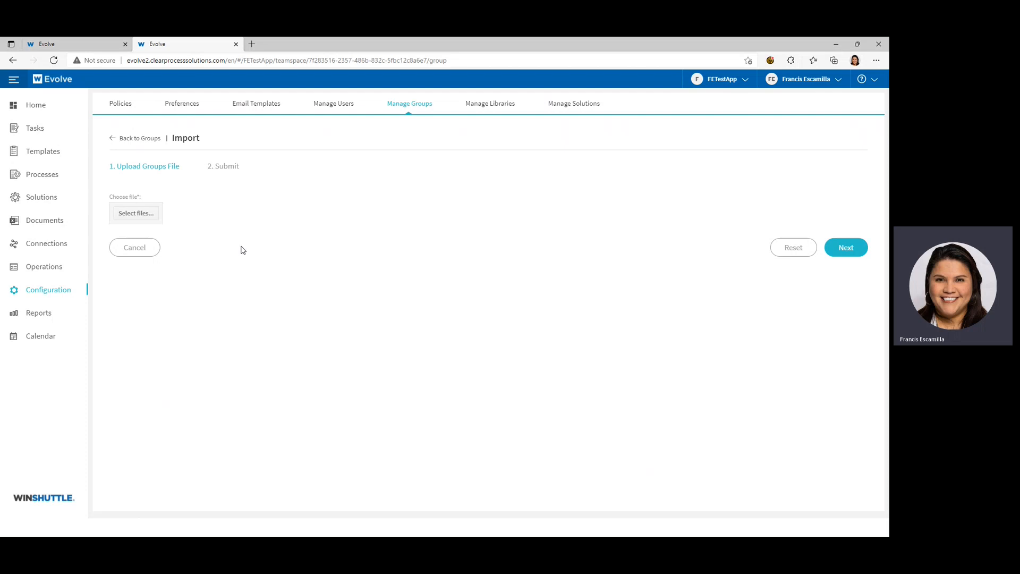
click(150, 215)
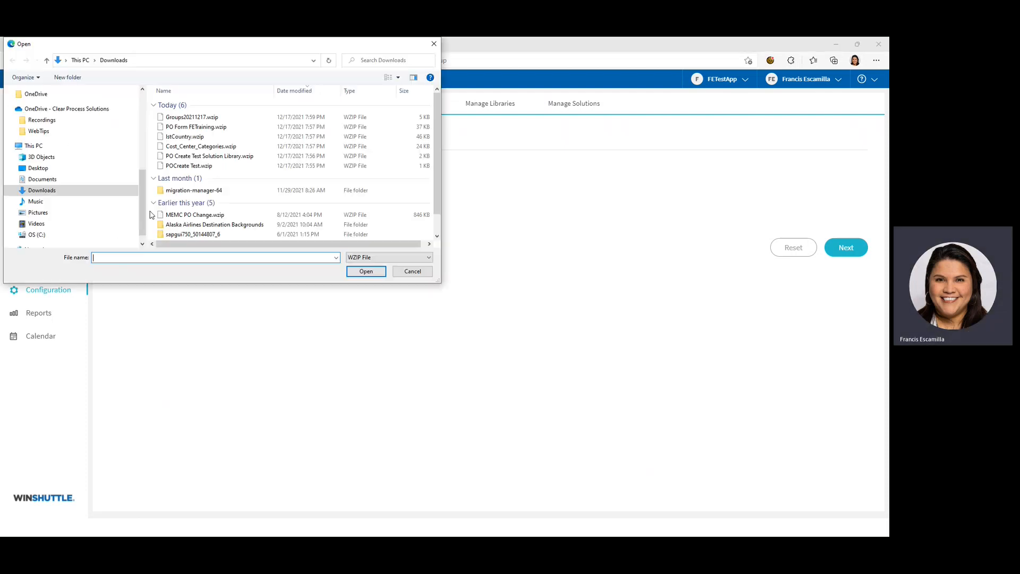
click(199, 119)
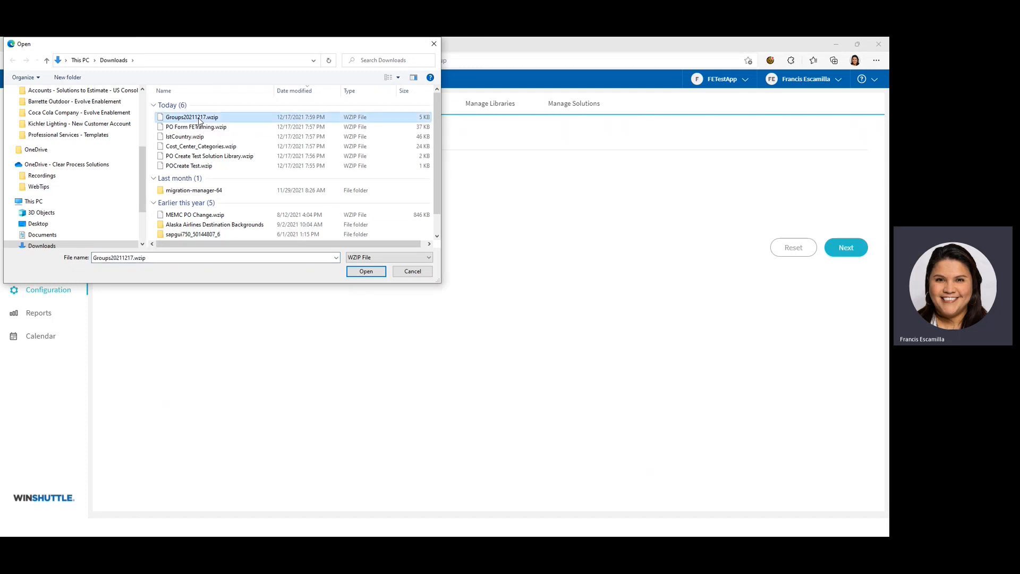
click(366, 271)
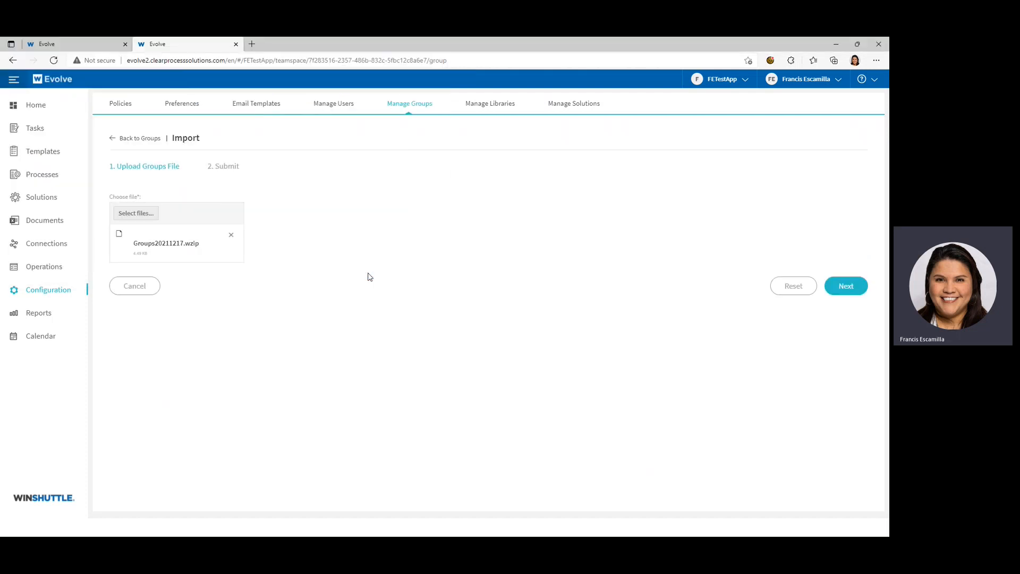
Step: Import the groups with "Overwrite existing groups" and "Ignore 'Users do not exist' error" enabled, and close the import details
click(855, 292)
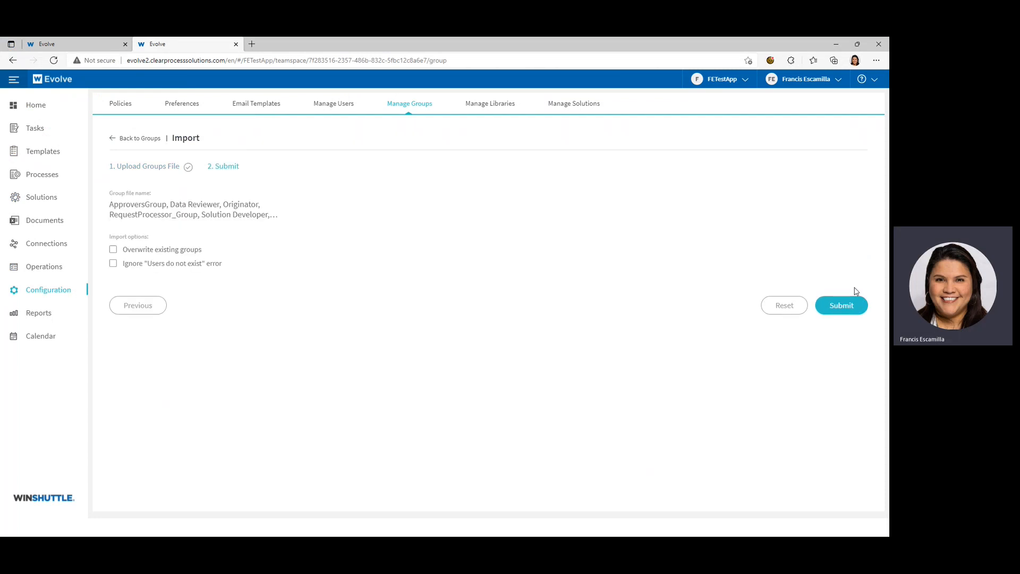
click(113, 249)
click(114, 264)
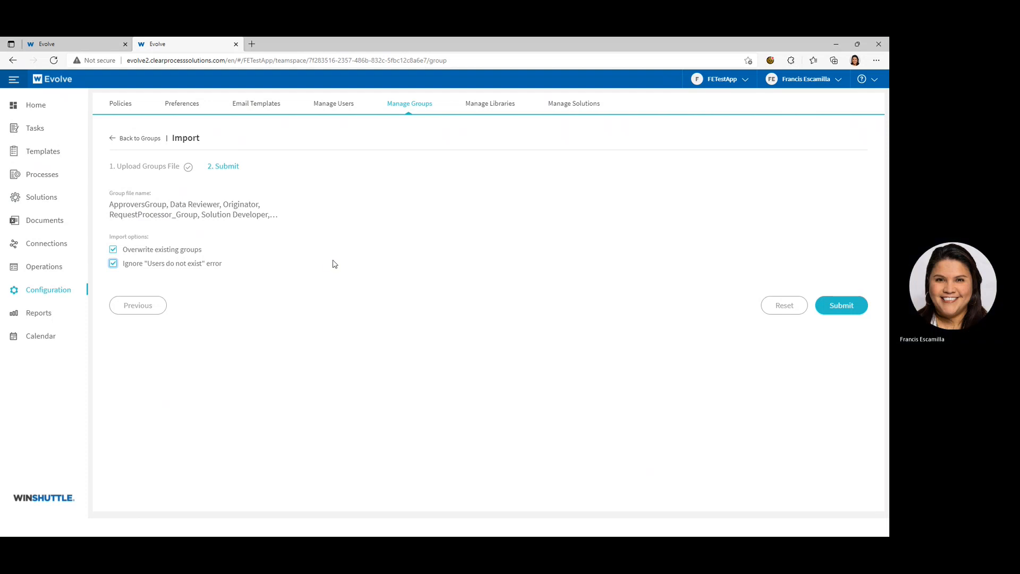
click(838, 307)
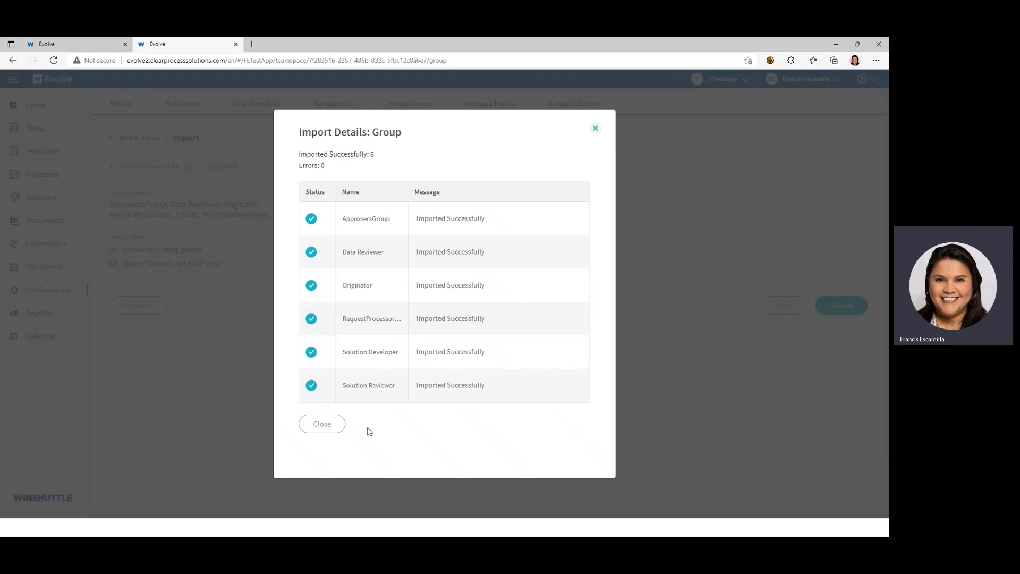
click(322, 424)
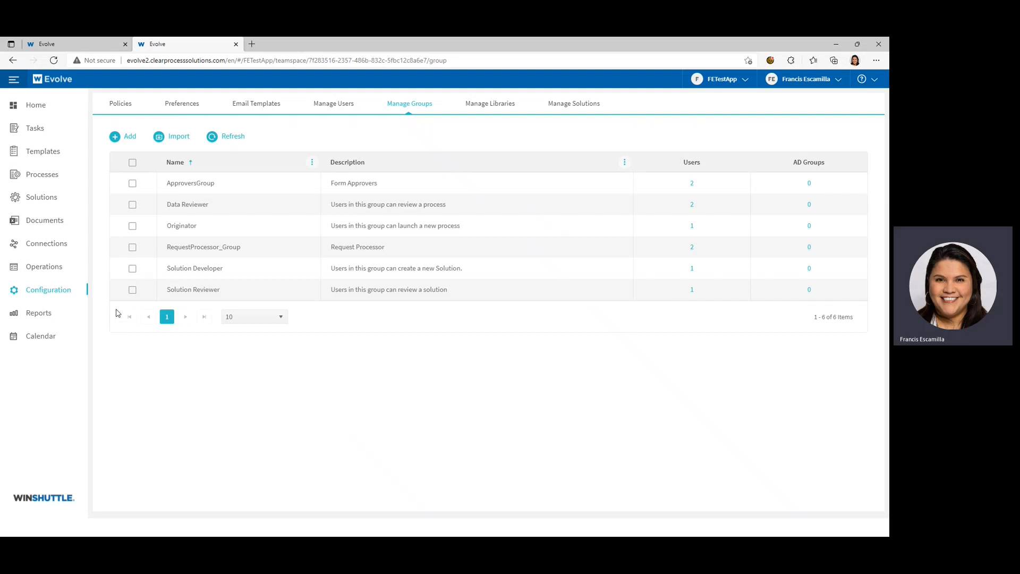
Step: Start an import into the target FETestApp's Reference Data Lists and choose lstCountry.wzip from Downloads as the file
click(50, 200)
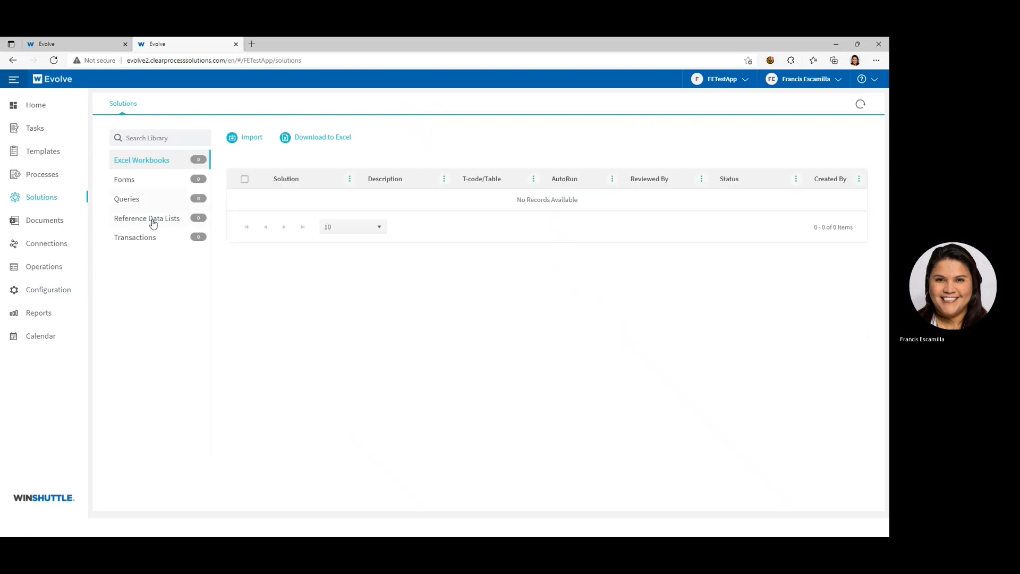
click(151, 226)
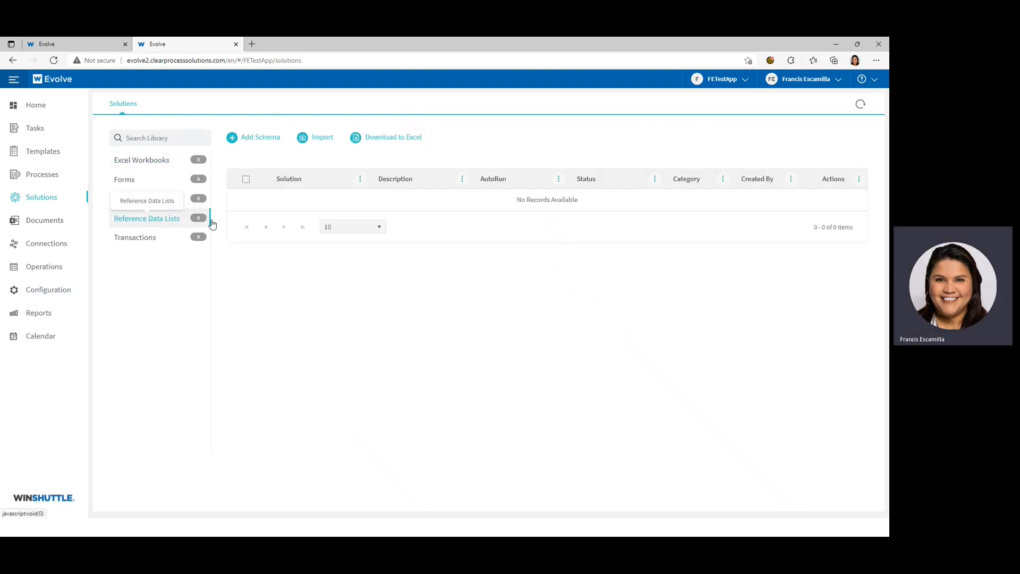
click(321, 142)
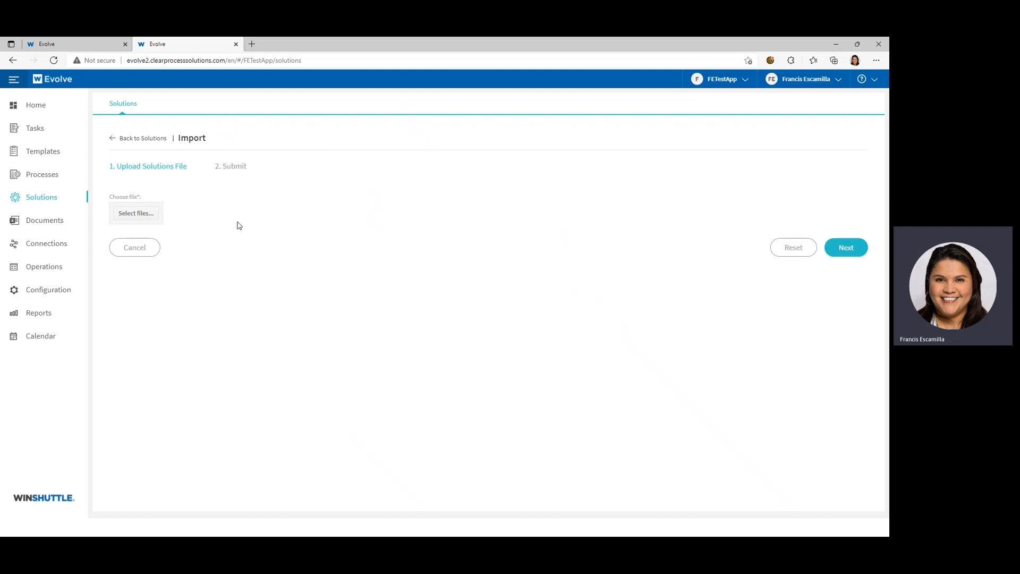
click(142, 219)
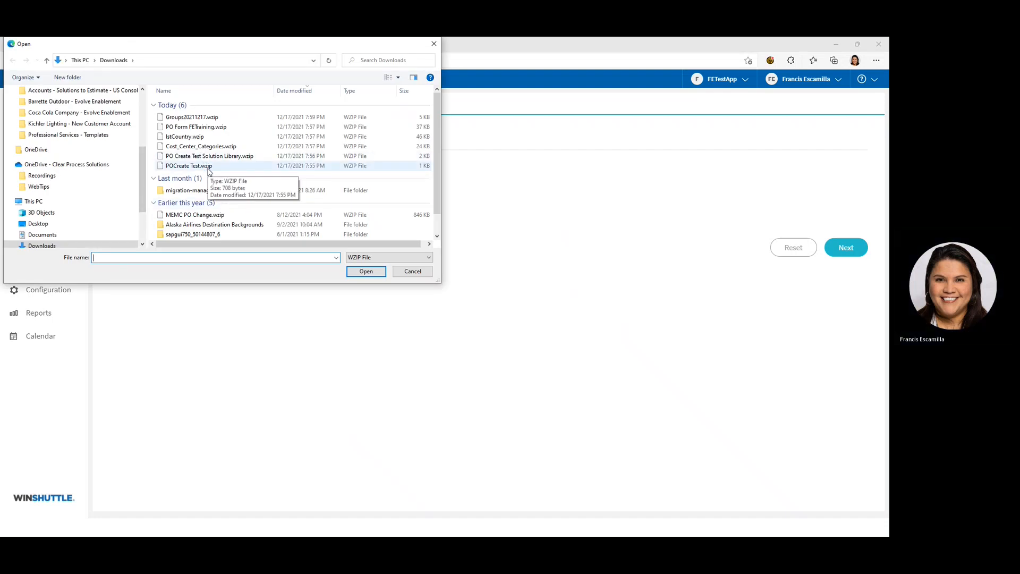
click(195, 139)
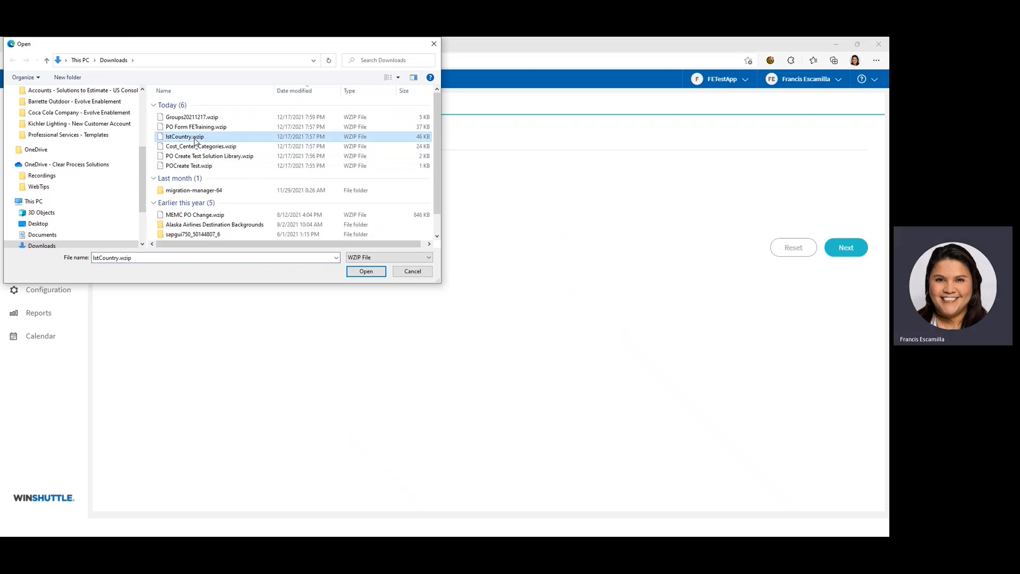
click(364, 272)
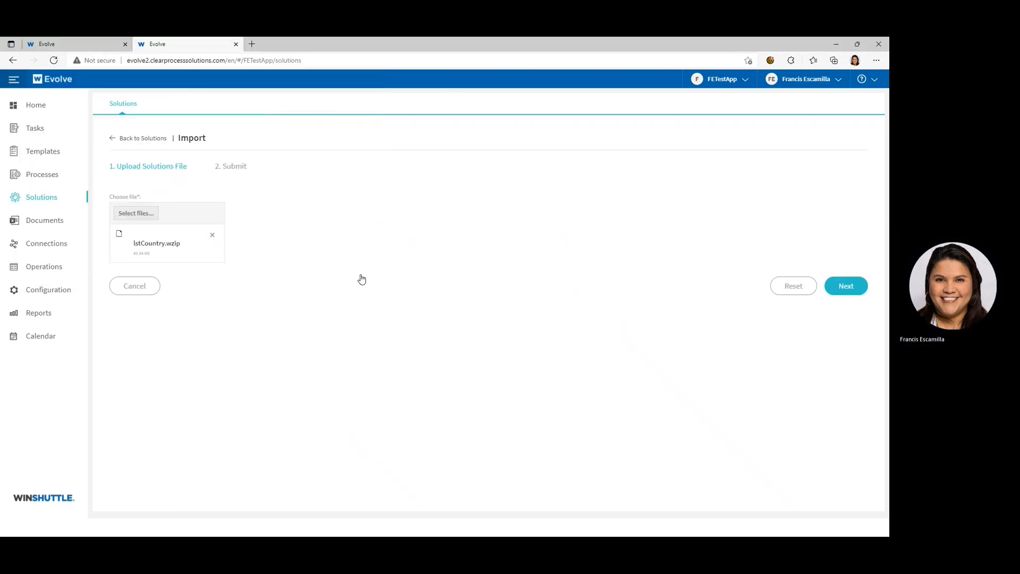
Step: Submit the lstCountry import, and import Cost_Center_Categories.wzip from Downloads into the target FETestApp's Reference Data Lists
click(842, 293)
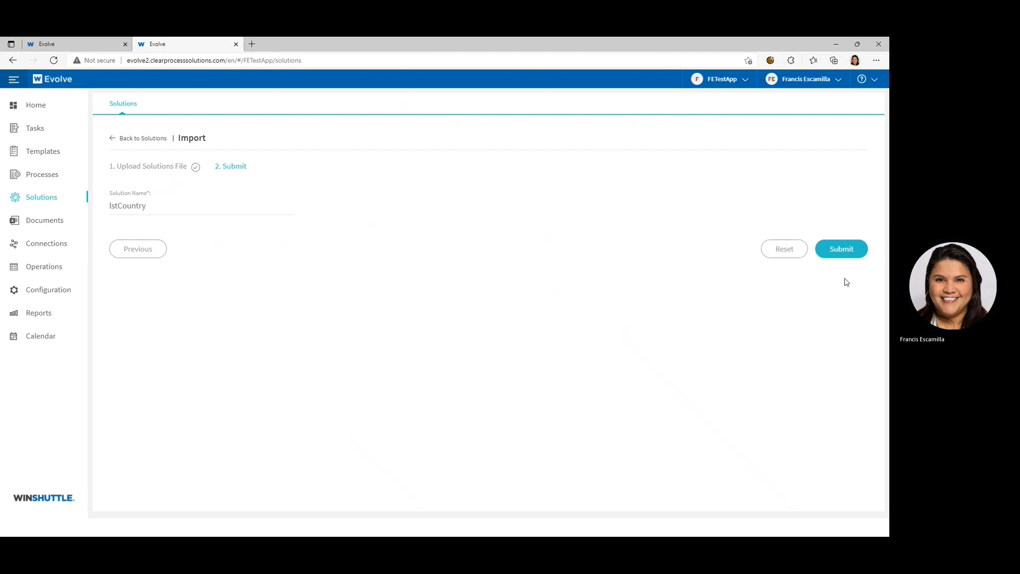
click(849, 255)
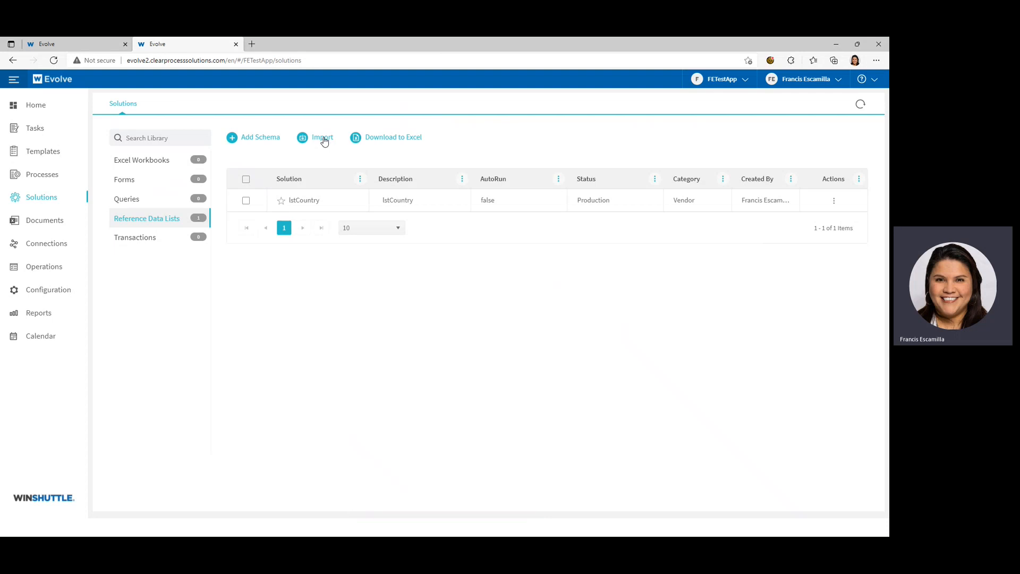
click(324, 139)
click(145, 218)
scroll(143, 222, up, 2)
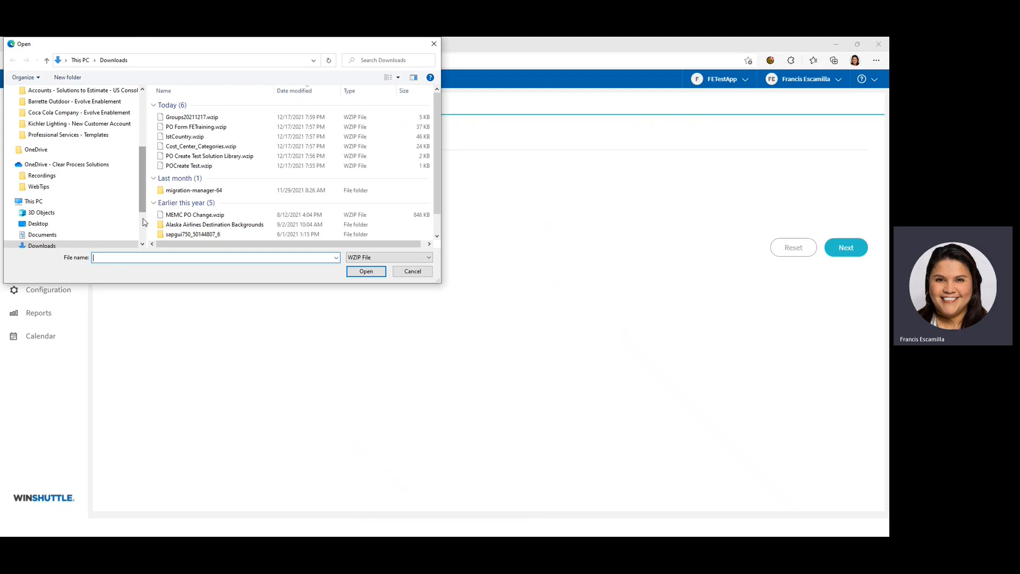
click(194, 148)
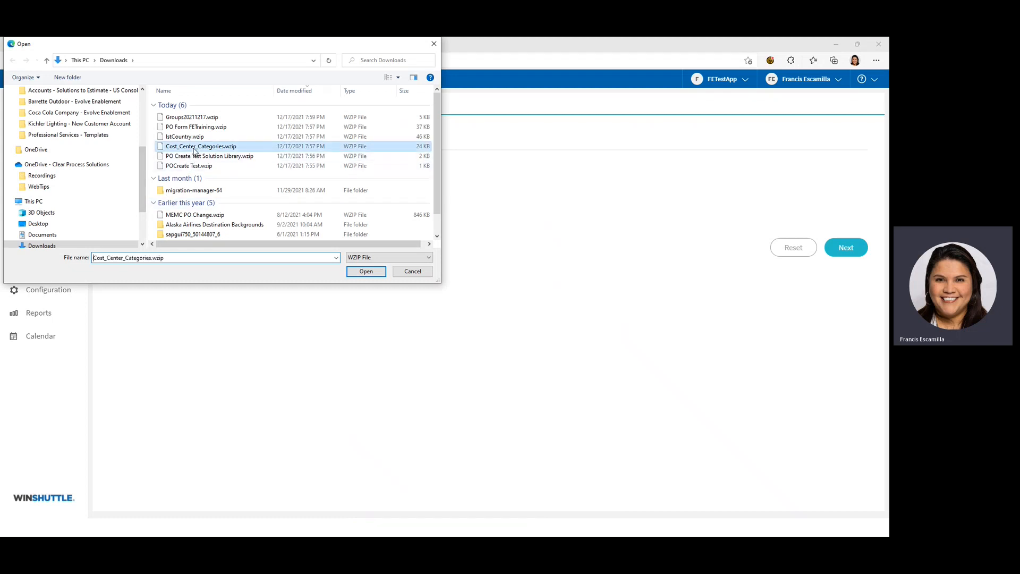
click(369, 272)
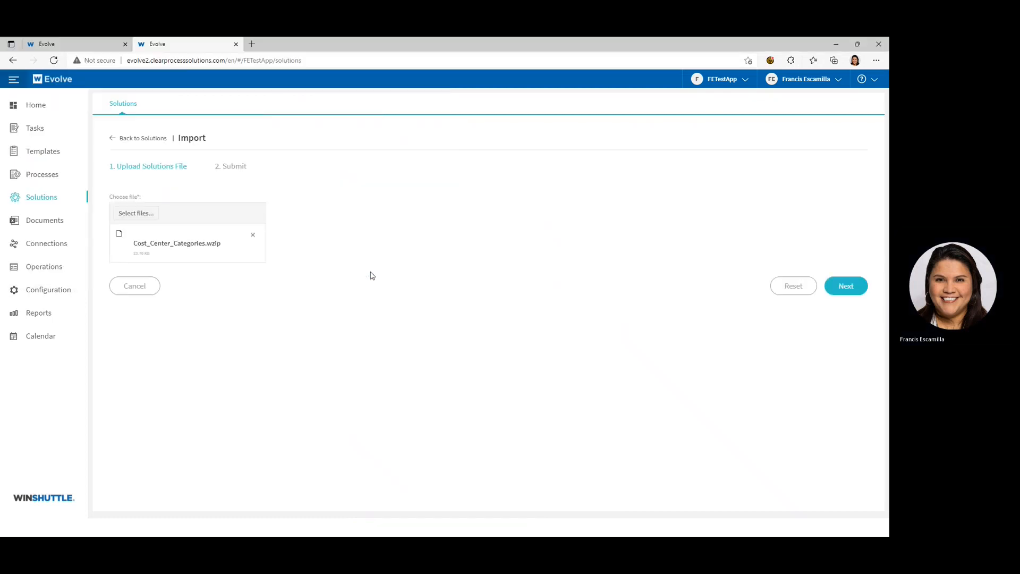
click(856, 288)
click(843, 253)
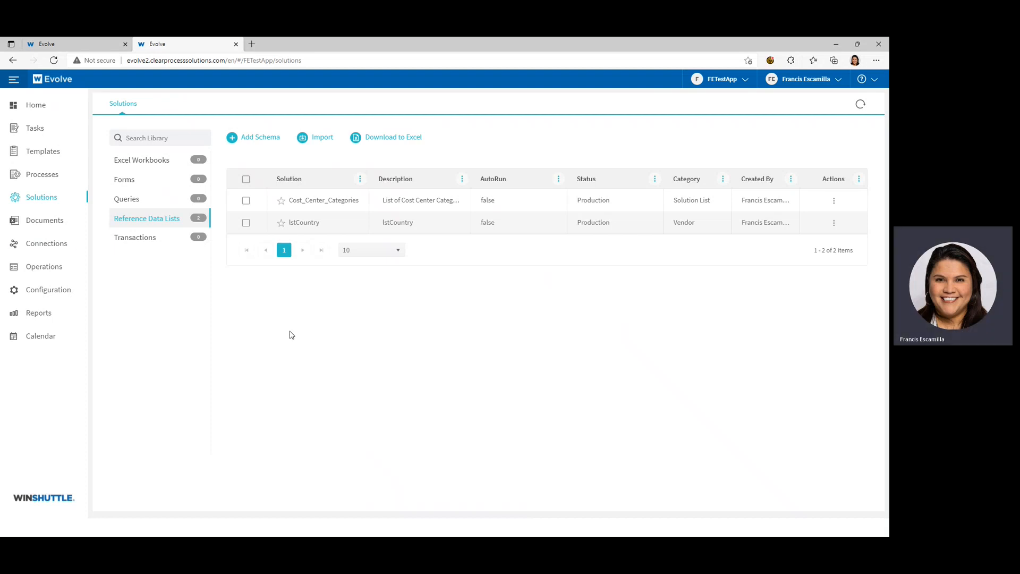
Step: Import PO Form FETraining.wzip from Downloads into the target FETestApp's Forms solutions, keeping the solution name PO Form FETraining
click(163, 180)
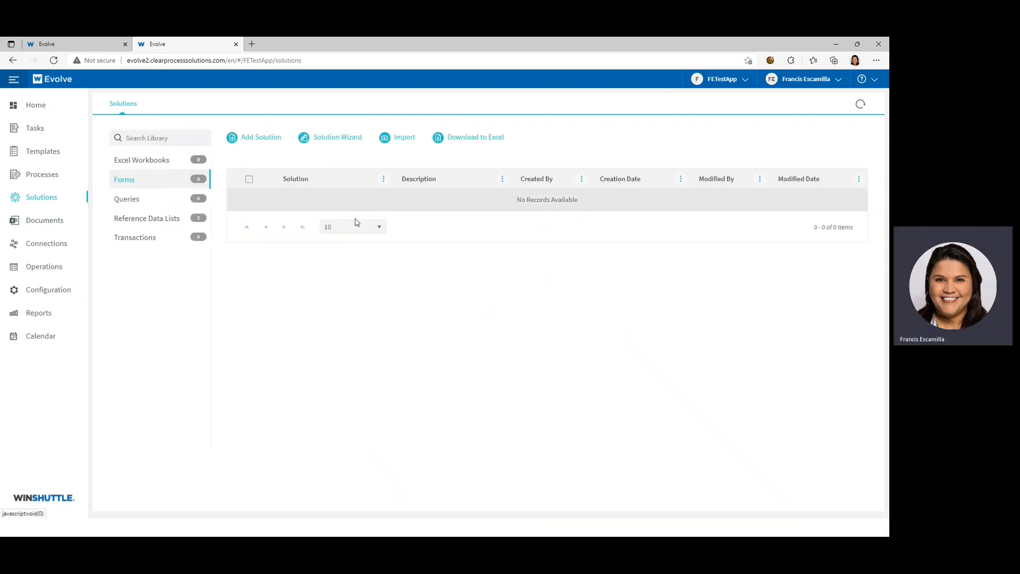
click(410, 137)
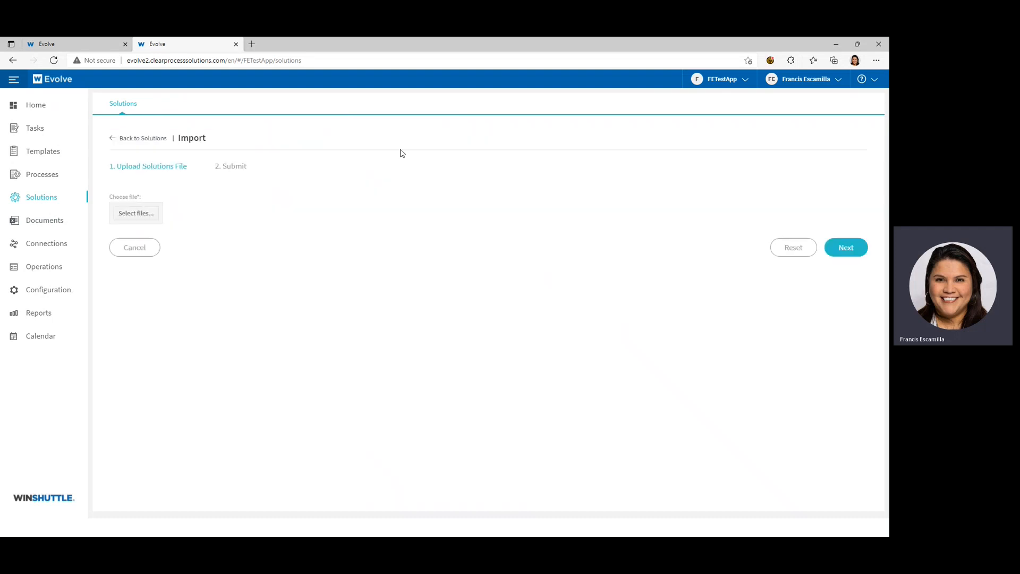
click(151, 217)
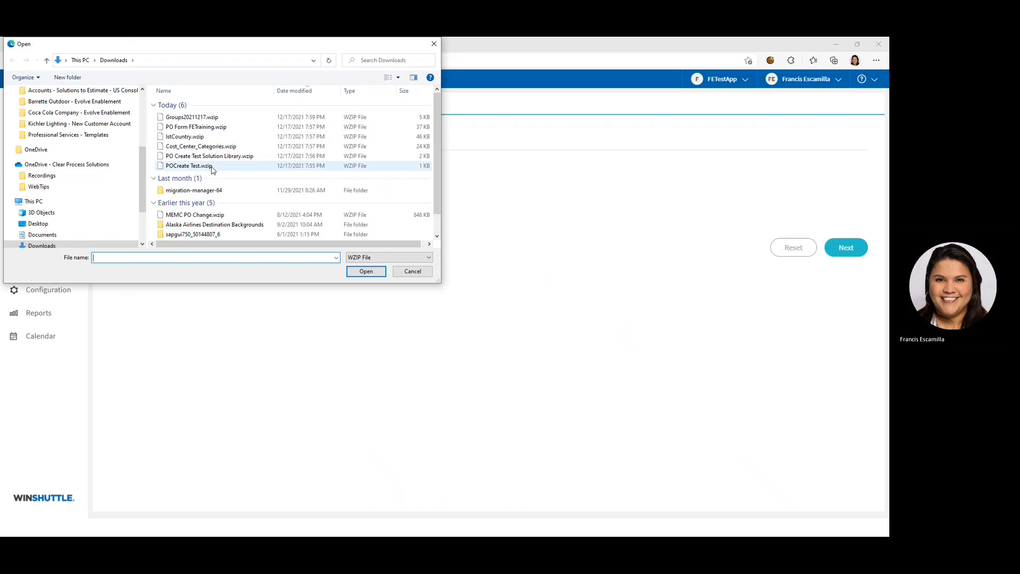
click(208, 129)
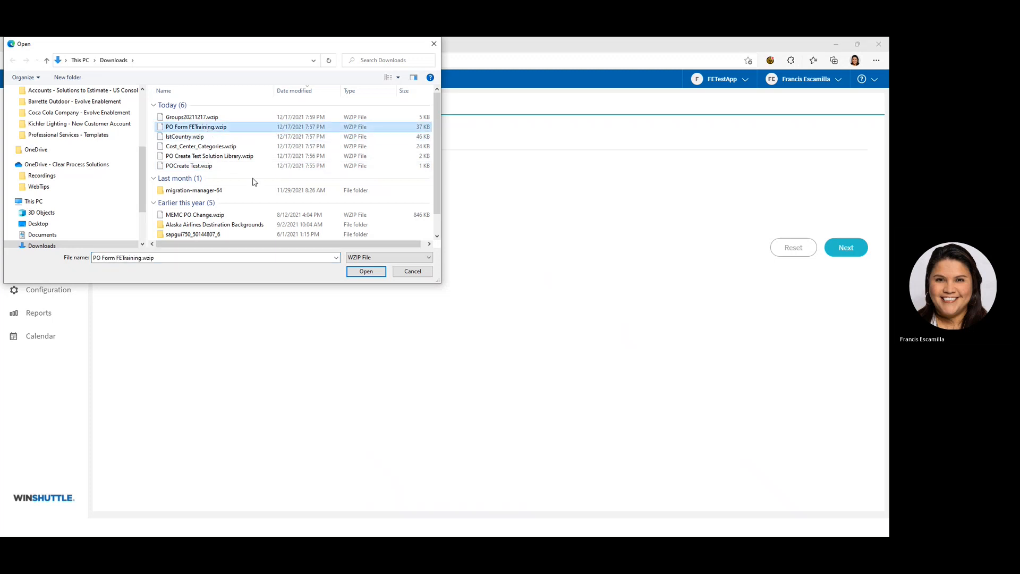
click(365, 272)
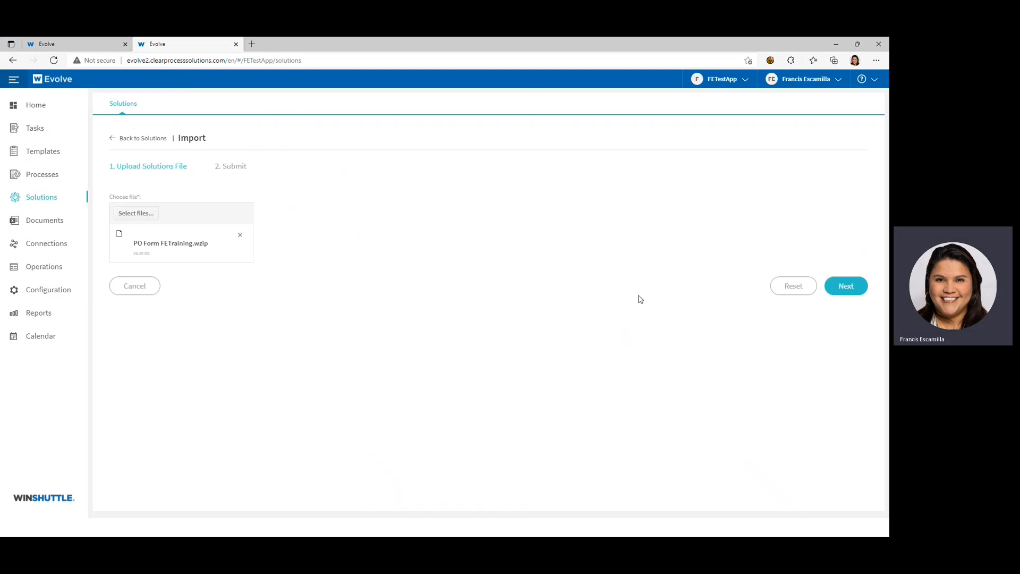
click(846, 286)
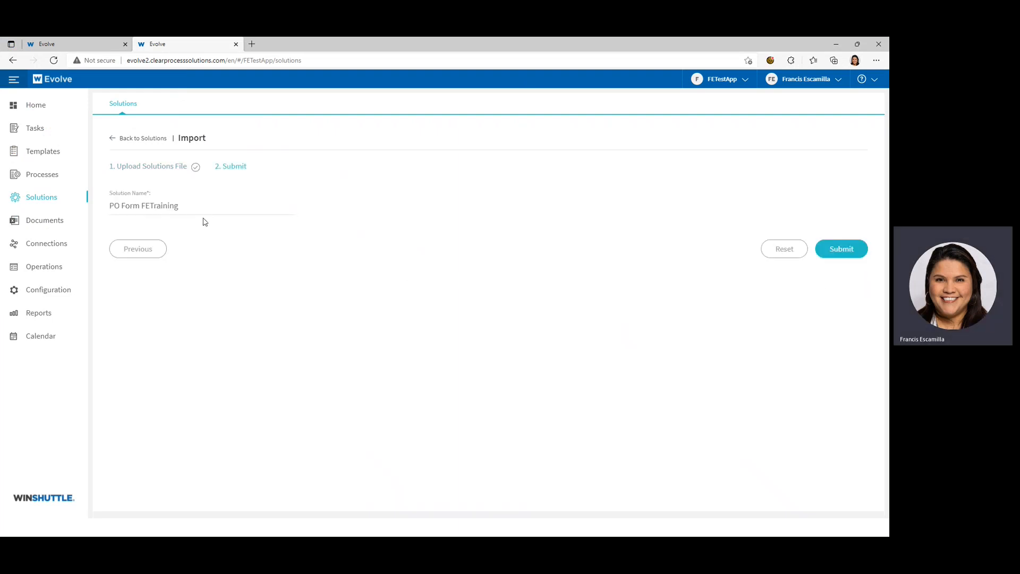
click(847, 250)
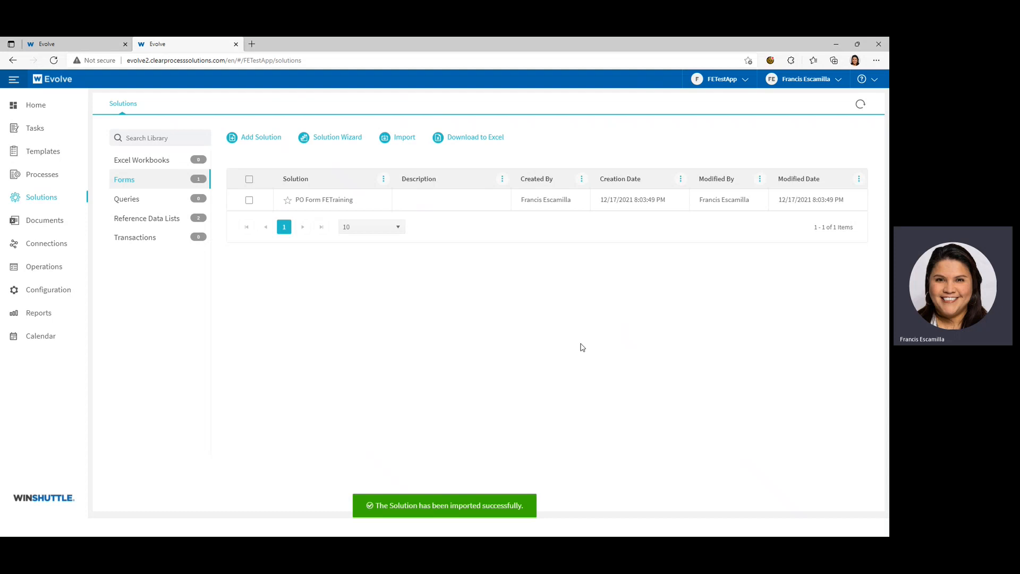
Step: Open the imported PO Form FETraining solution for editing and acknowledge the solution lock message
click(249, 200)
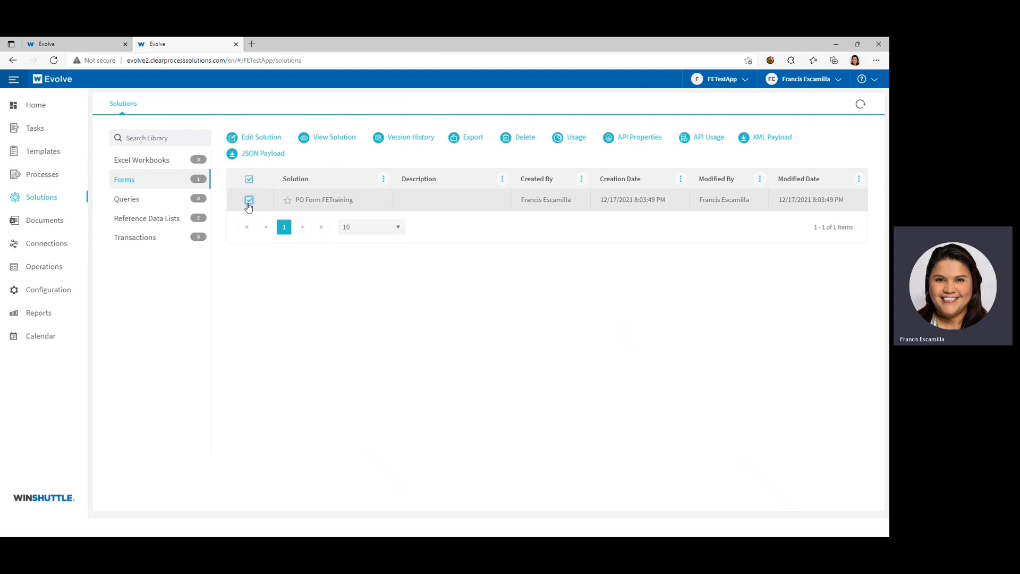
click(270, 139)
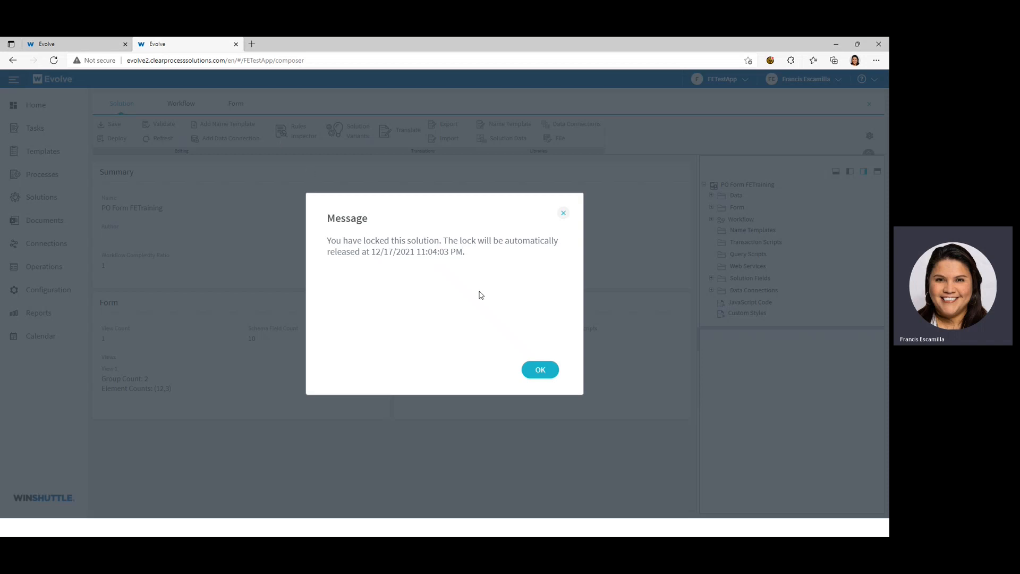
click(548, 372)
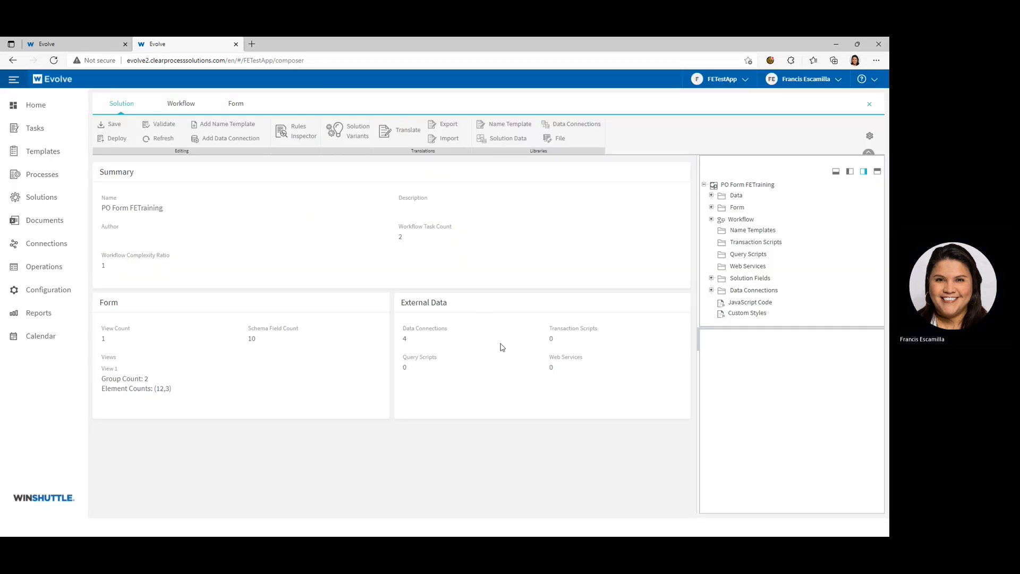
Step: Import the name template POCreate Test.wzip from Downloads into the FETestApp scope without overwriting, and close the name template library
click(510, 126)
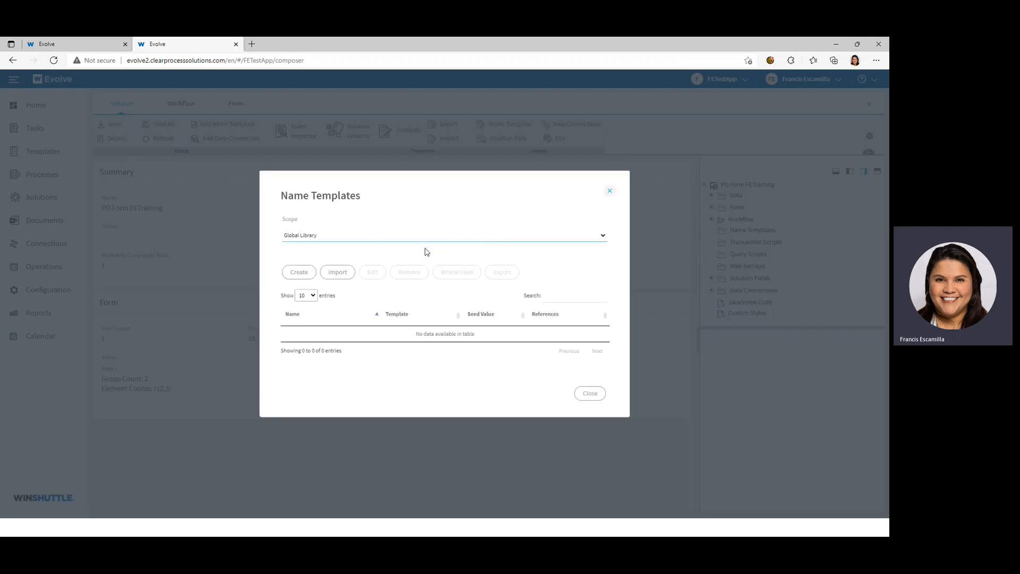
click(394, 237)
click(392, 255)
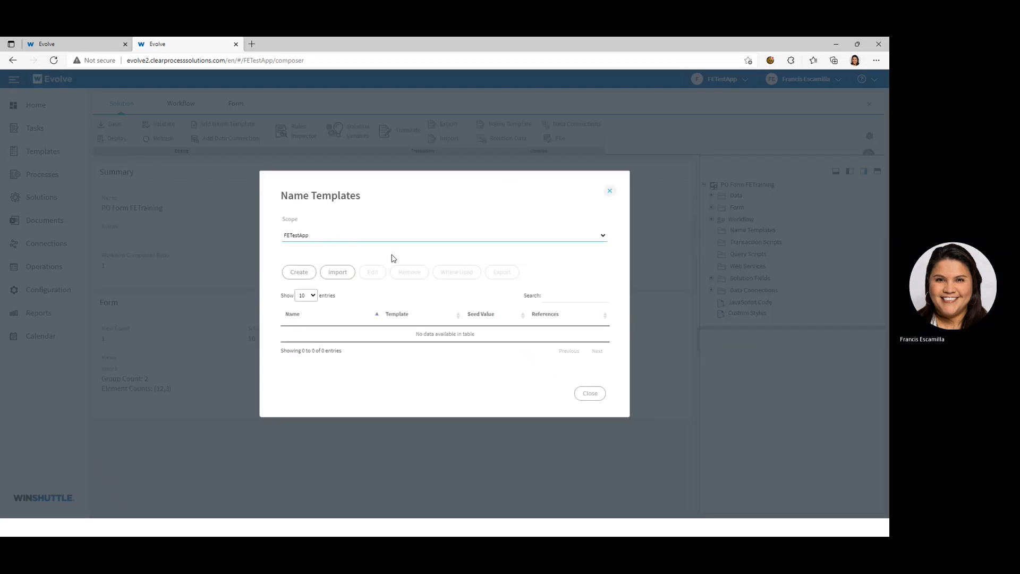
click(337, 275)
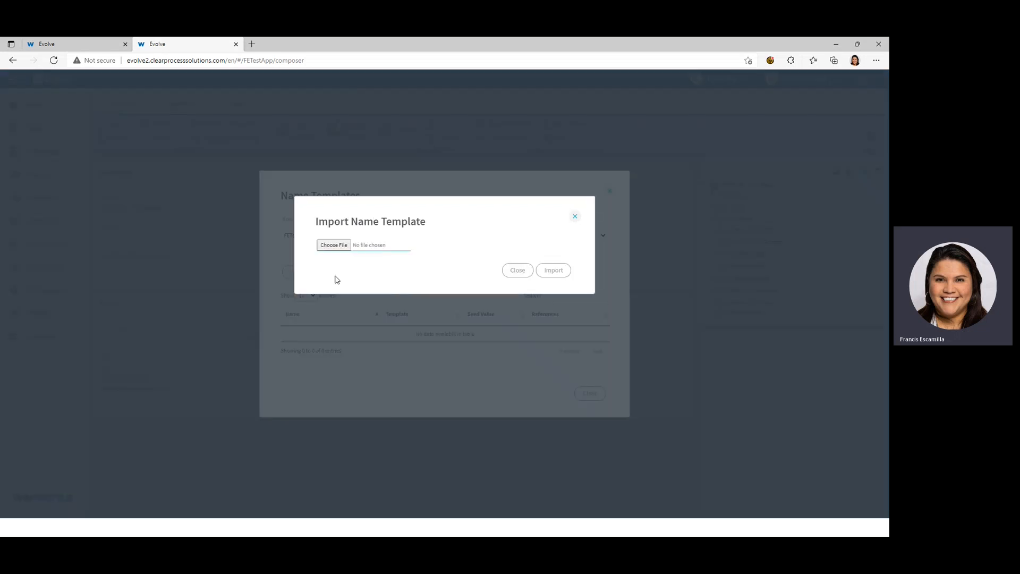
click(333, 245)
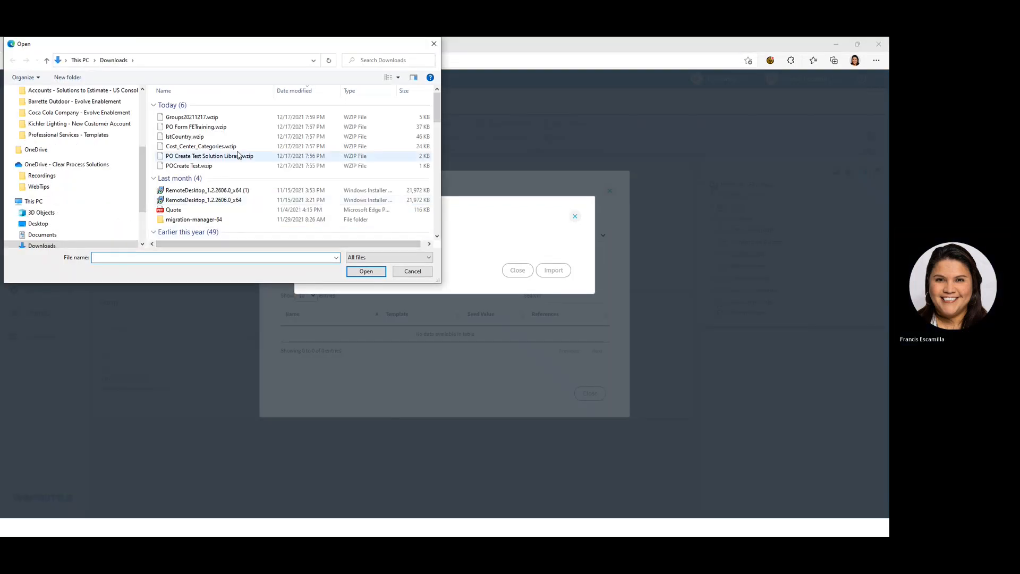
click(217, 166)
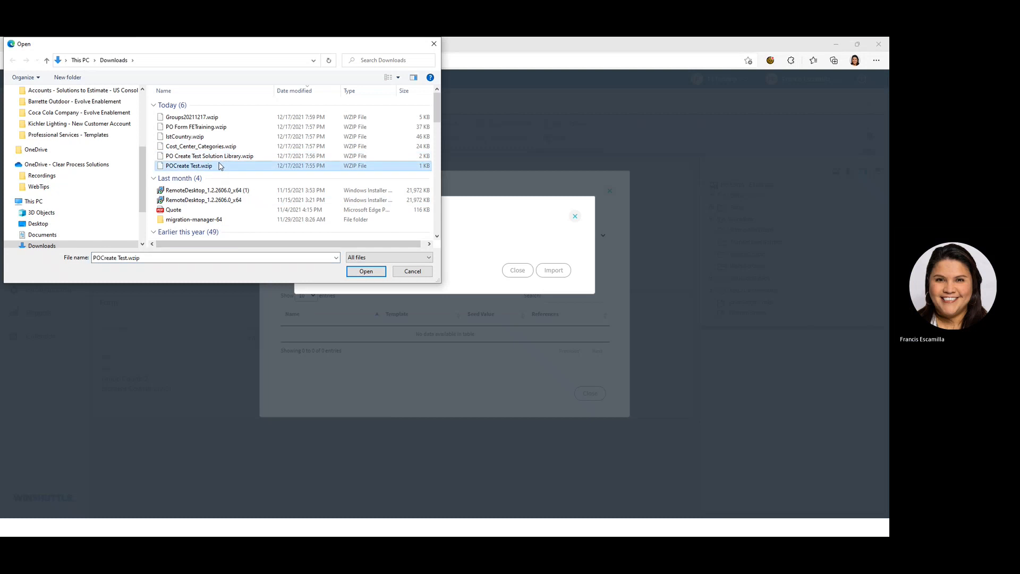
click(366, 271)
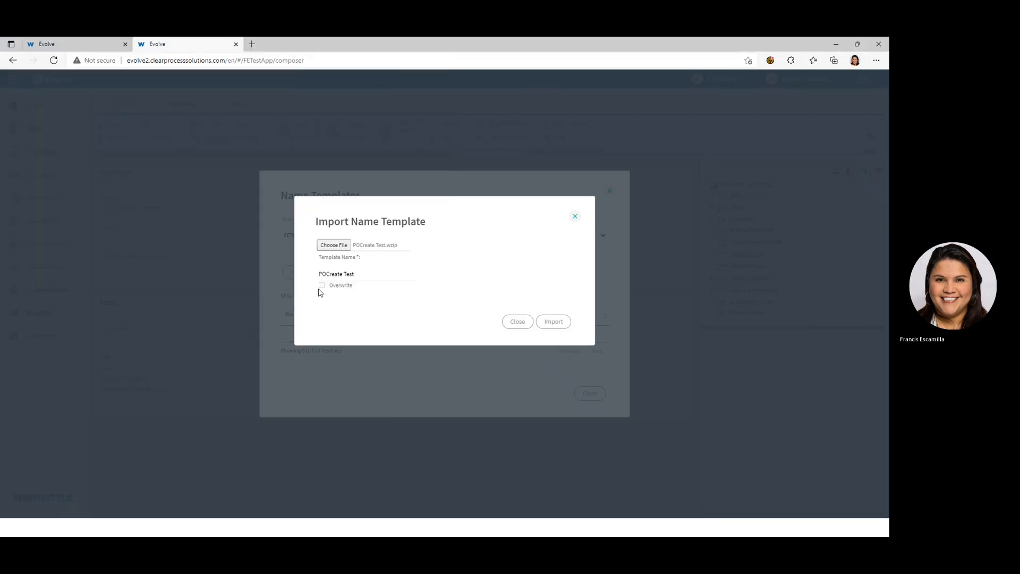
click(560, 324)
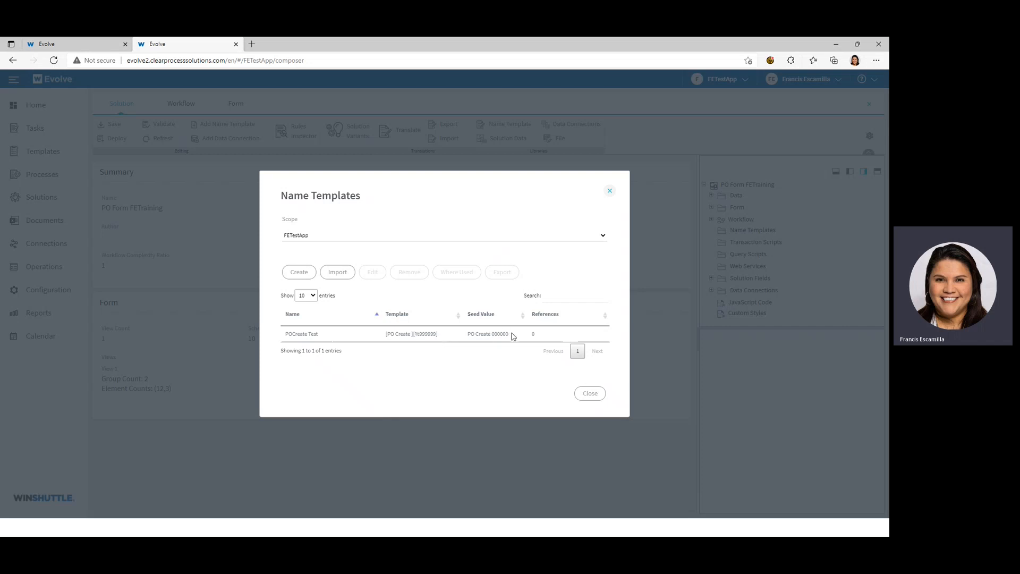
click(591, 394)
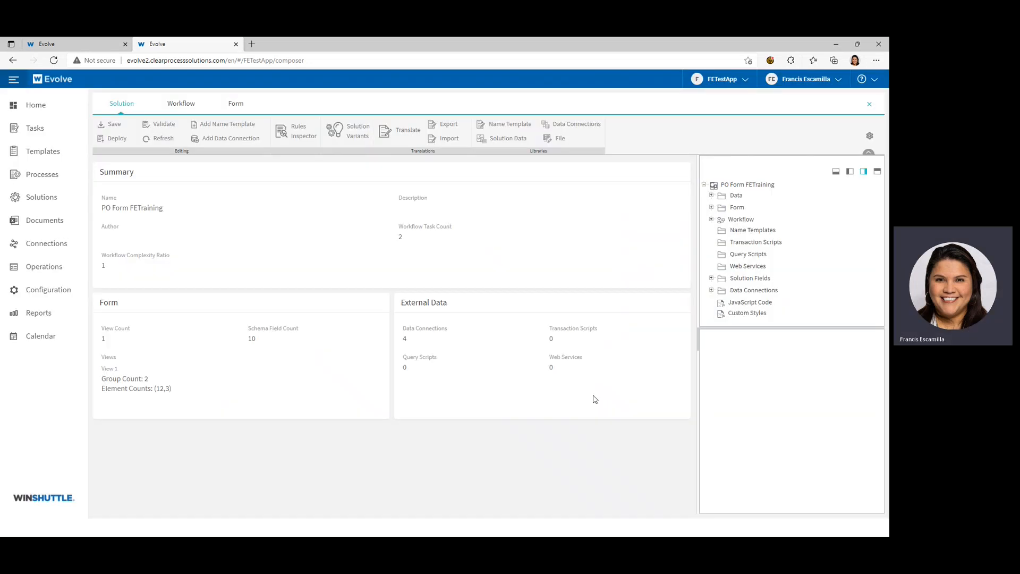
Step: Import PO Create Test Solution Library.wzip from Downloads into the FETestApp scope of the Solution Data Library as Schema Only, and close the library
click(513, 141)
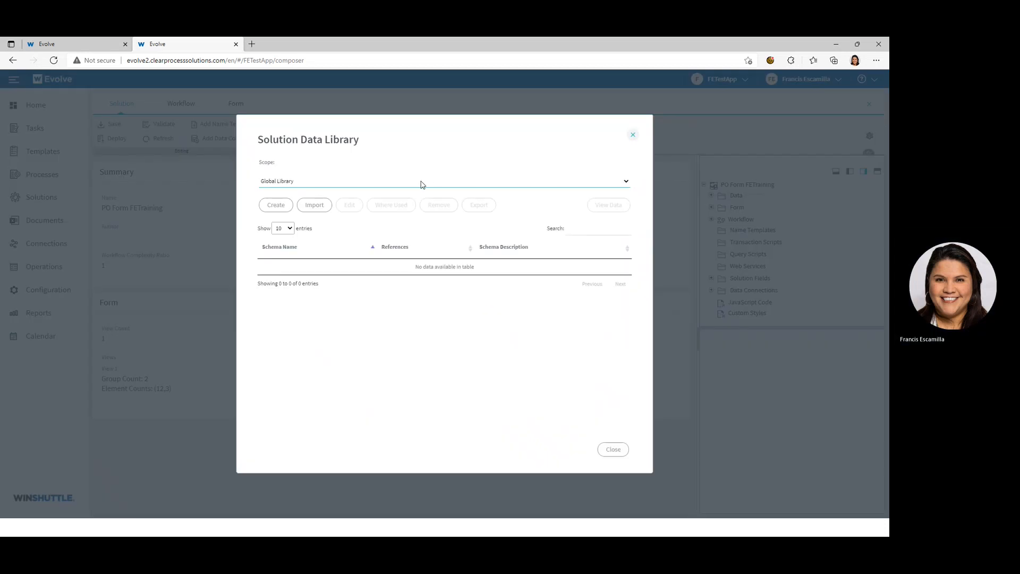
click(422, 184)
click(419, 201)
click(316, 206)
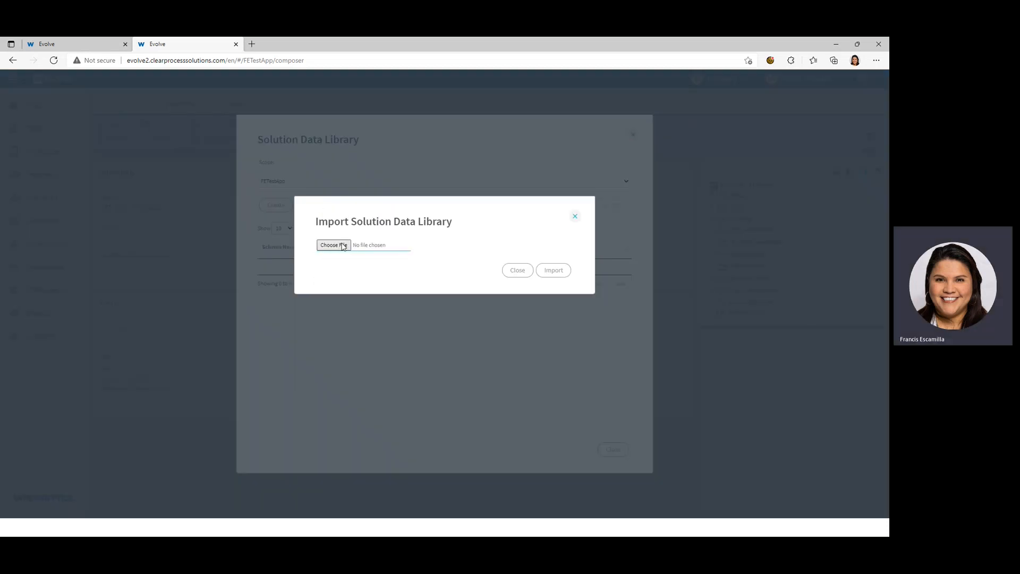
click(342, 245)
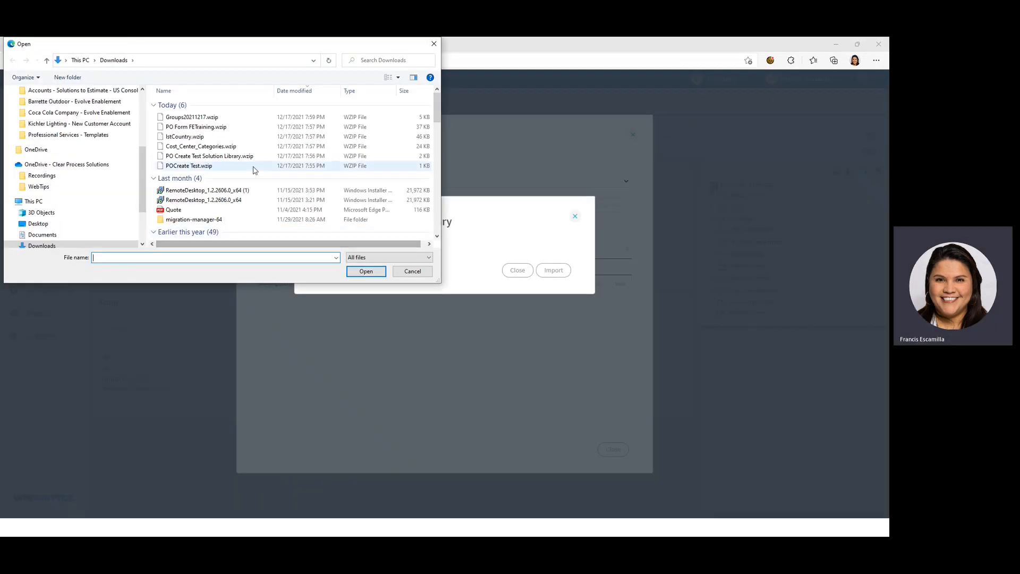
click(232, 157)
click(366, 272)
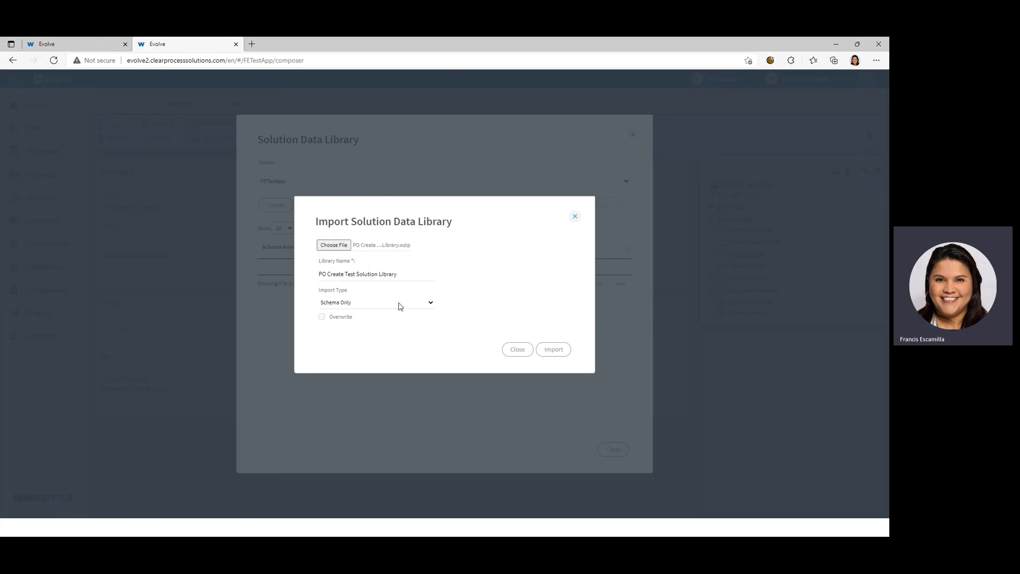
click(420, 305)
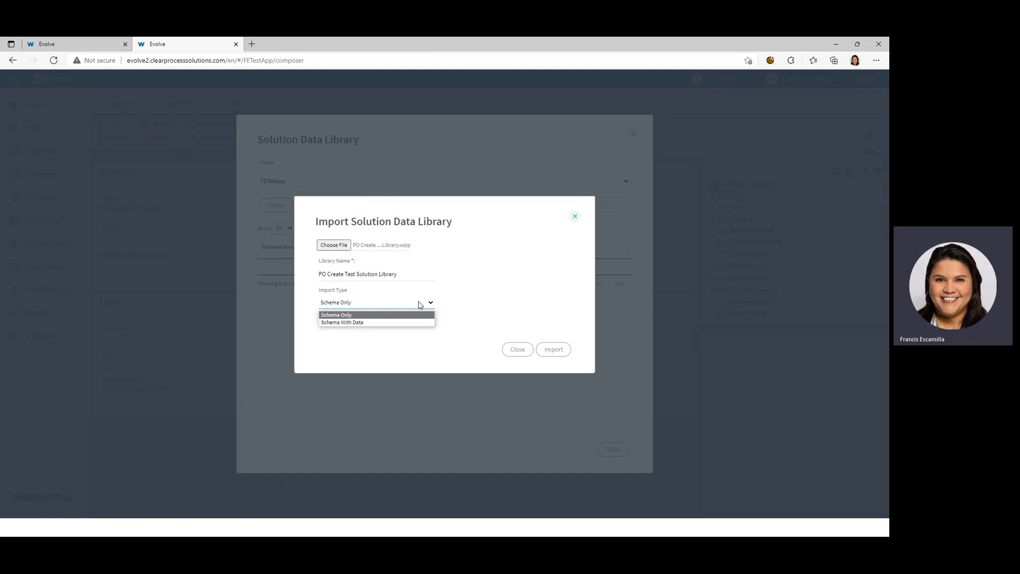
click(420, 304)
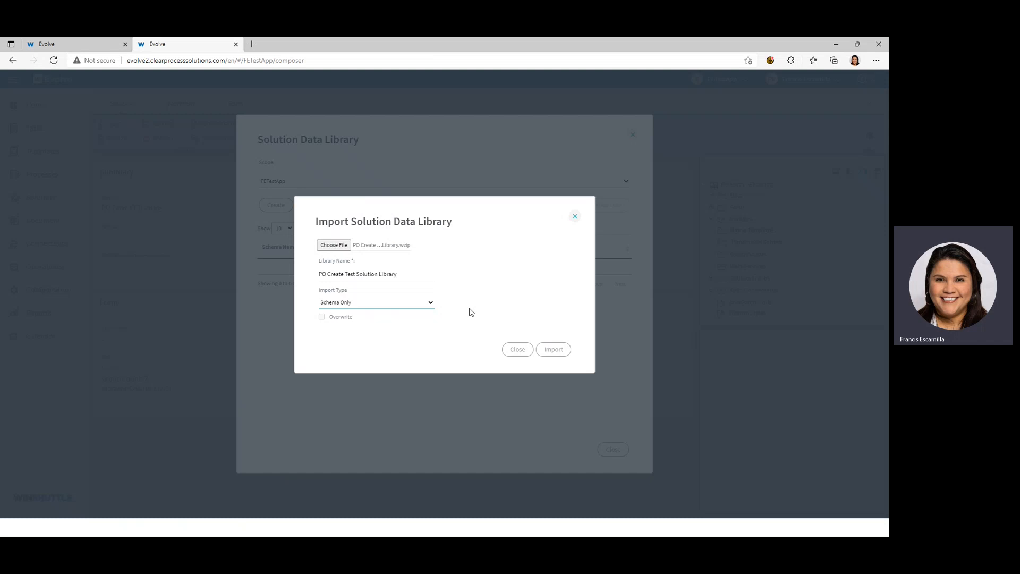
click(553, 349)
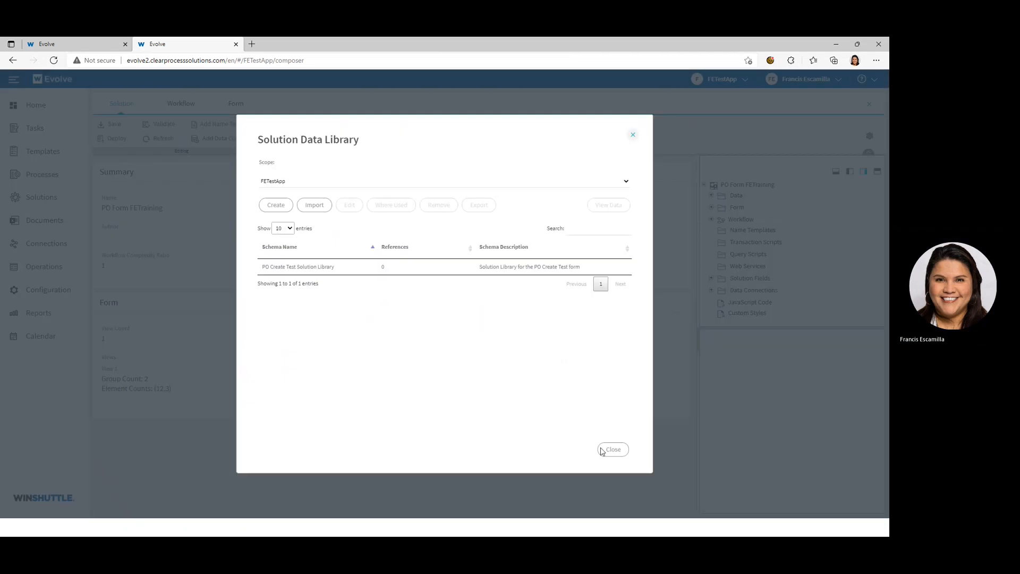
click(624, 451)
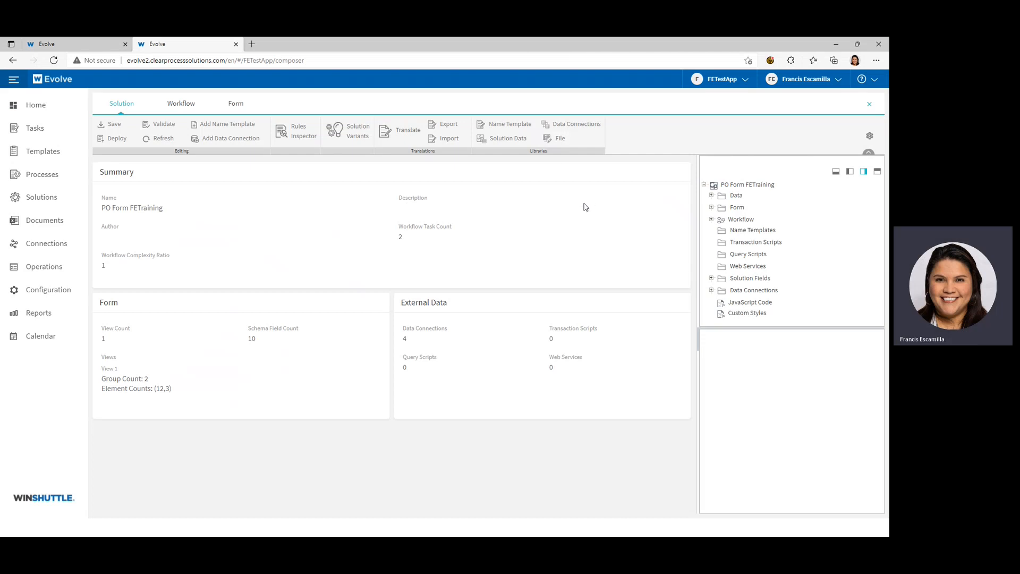
Step: Open the File Library and check which scopes are available for importing files
click(561, 139)
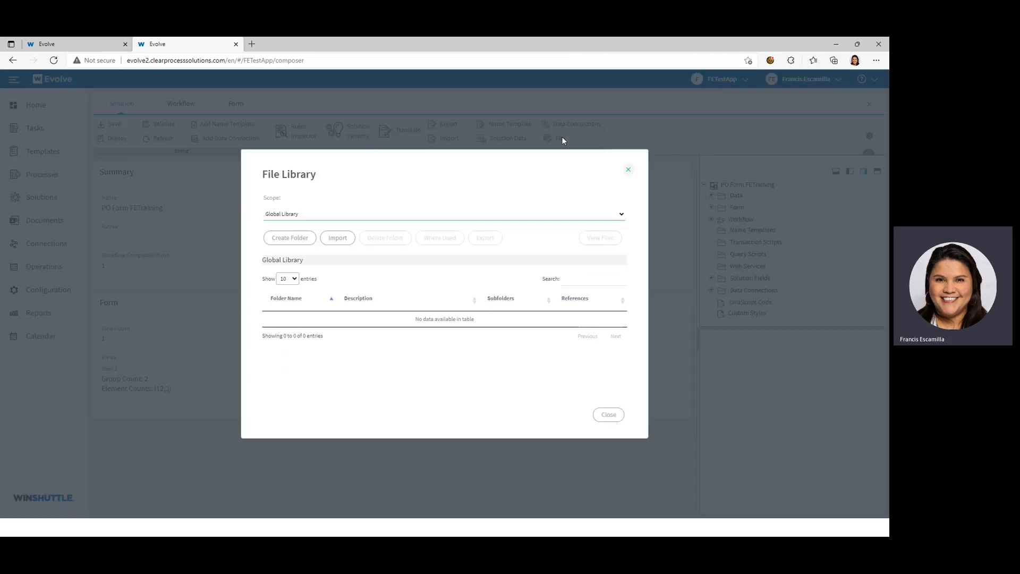
click(354, 215)
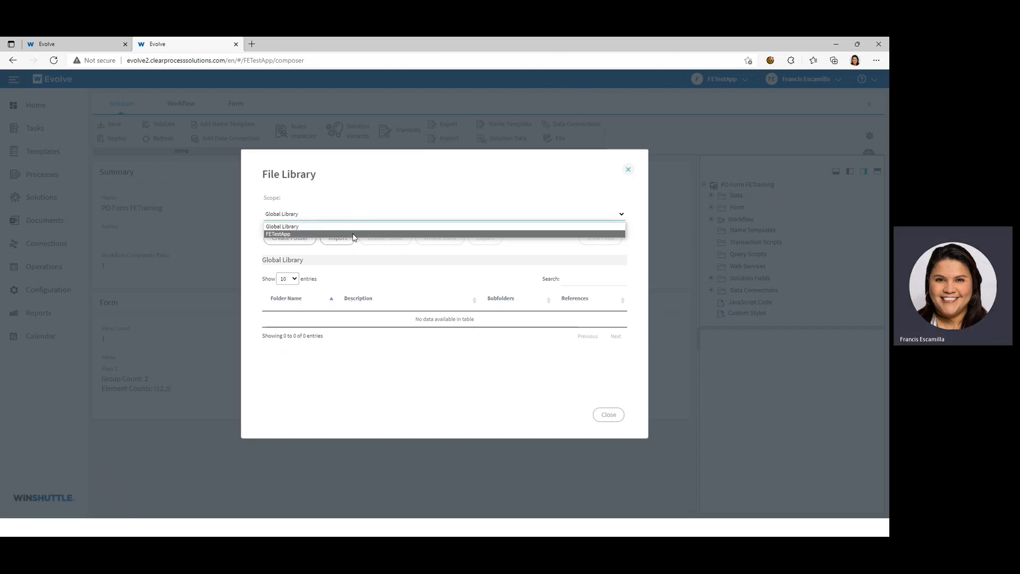
click(380, 187)
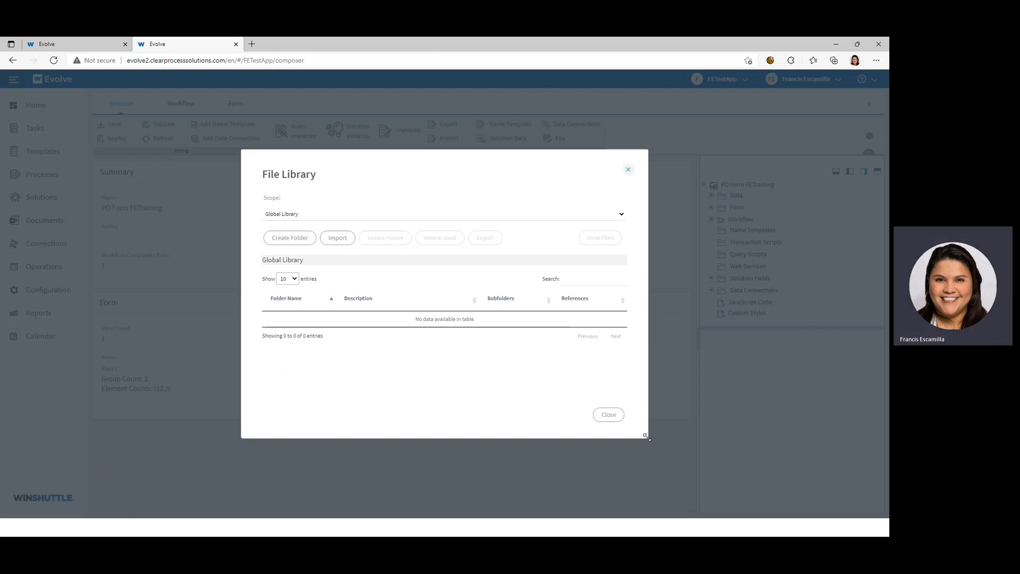
Step: Close the File Library and accept the solution variants with the existing connection assignments
click(609, 415)
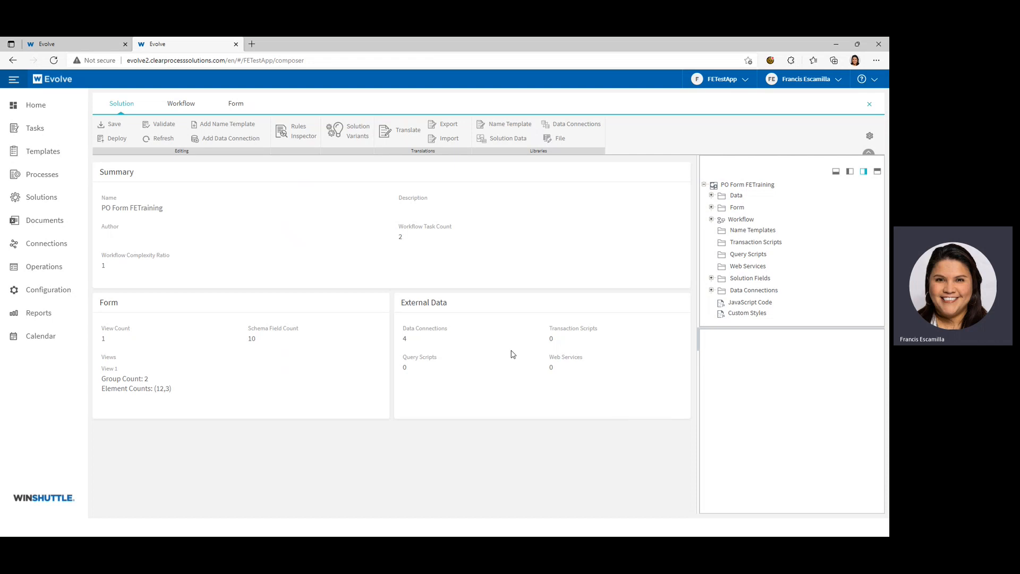
click(356, 137)
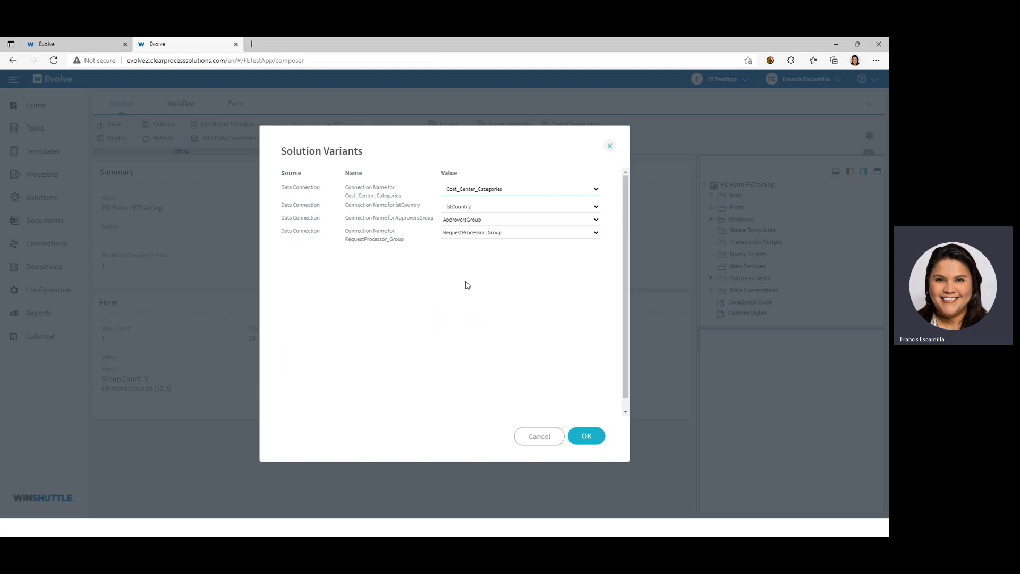
click(587, 437)
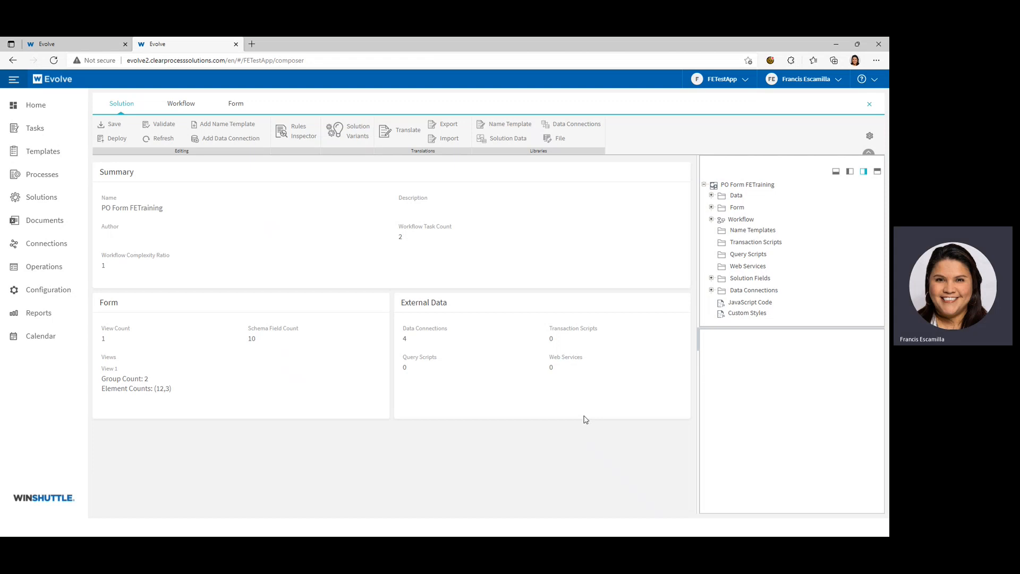
Step: Deploy the solution with form launching enabled and no forced name template update, and open the PO Form FETraining form template
click(116, 139)
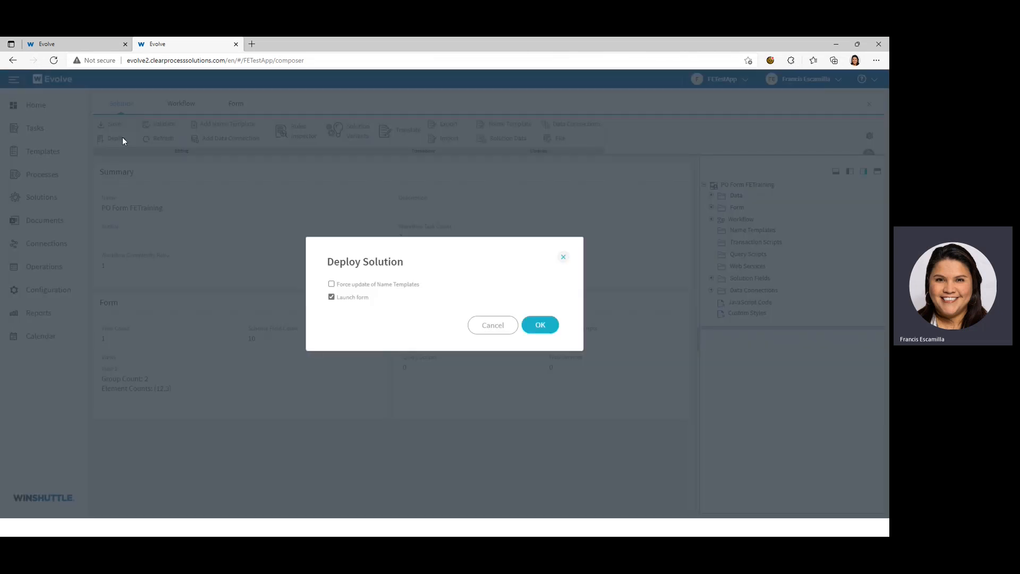
click(549, 325)
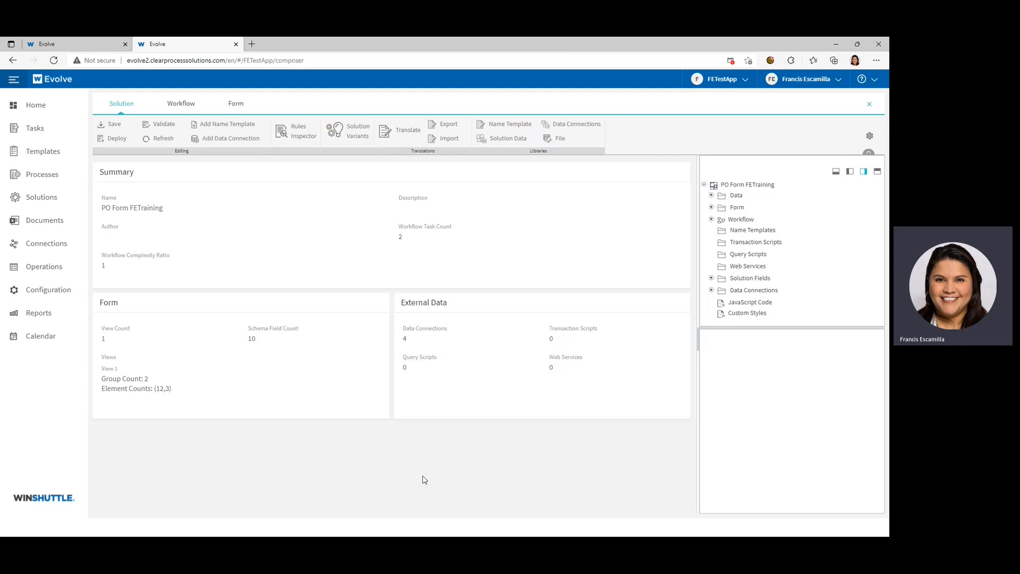
click(55, 155)
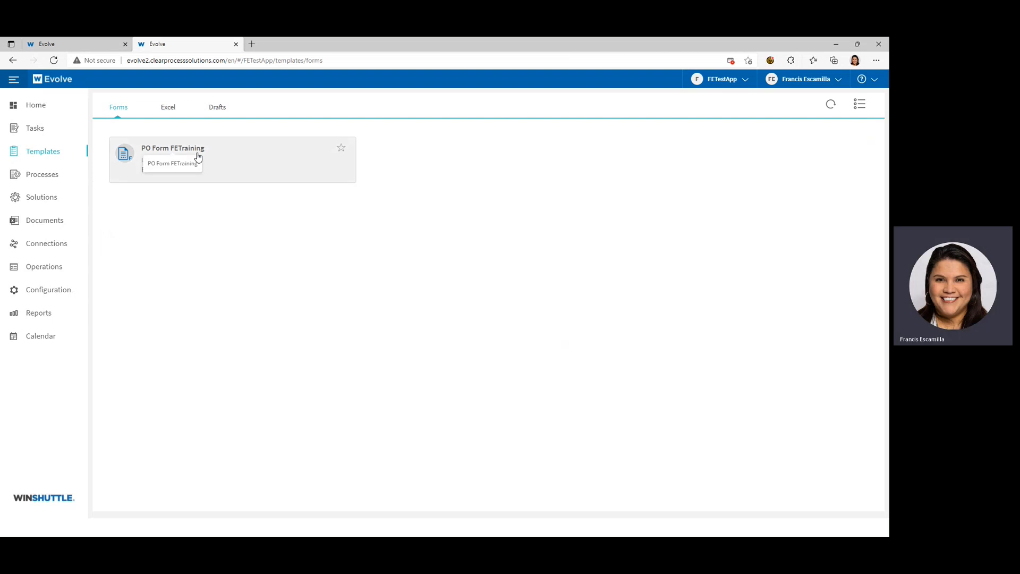
click(198, 157)
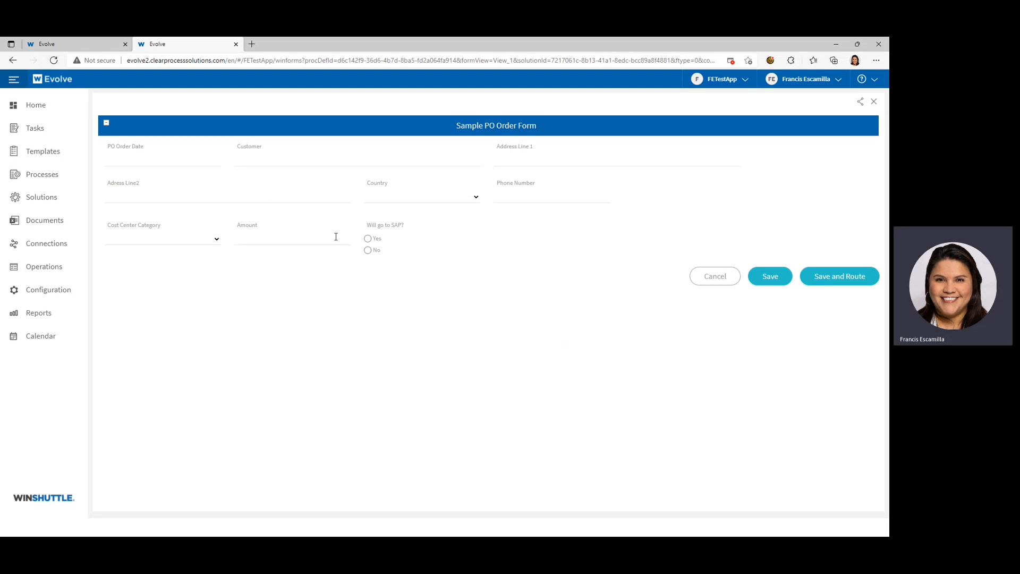
Step: Fill in the PO order date 12/10/2021, the customer's name and "no address" as Address Line 1
click(204, 163)
click(195, 214)
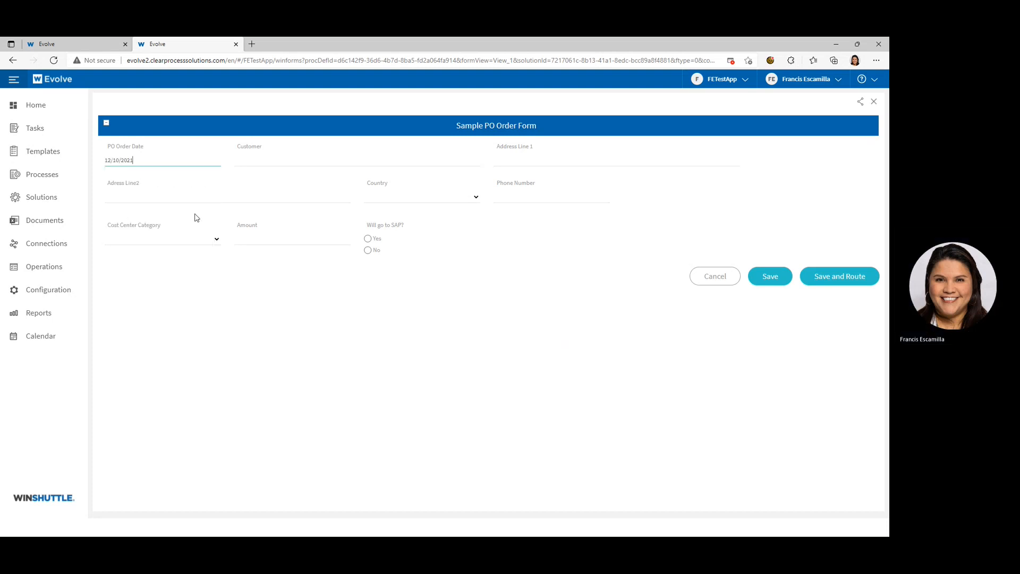
click(312, 165)
text(Francis)
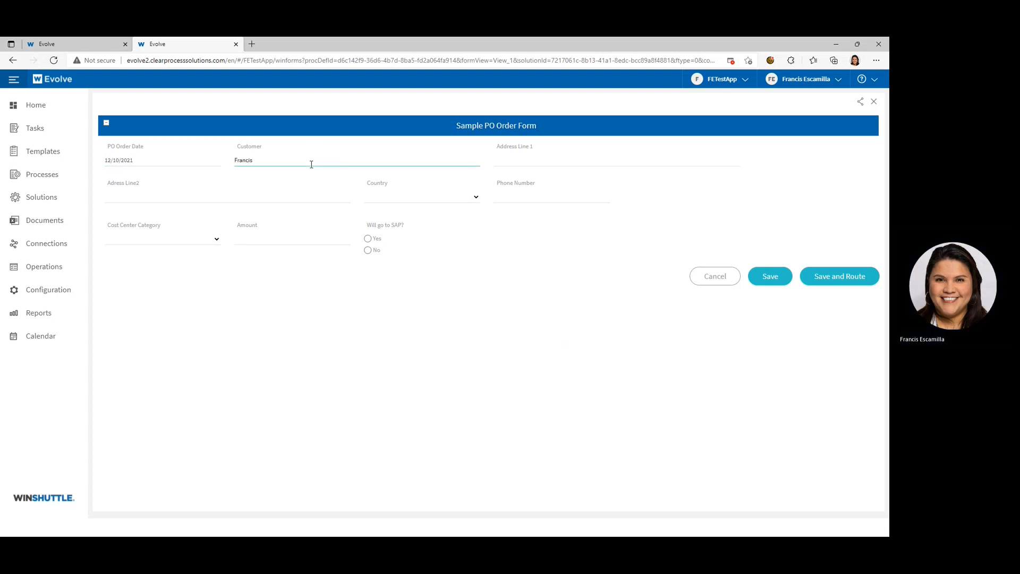
click(524, 162)
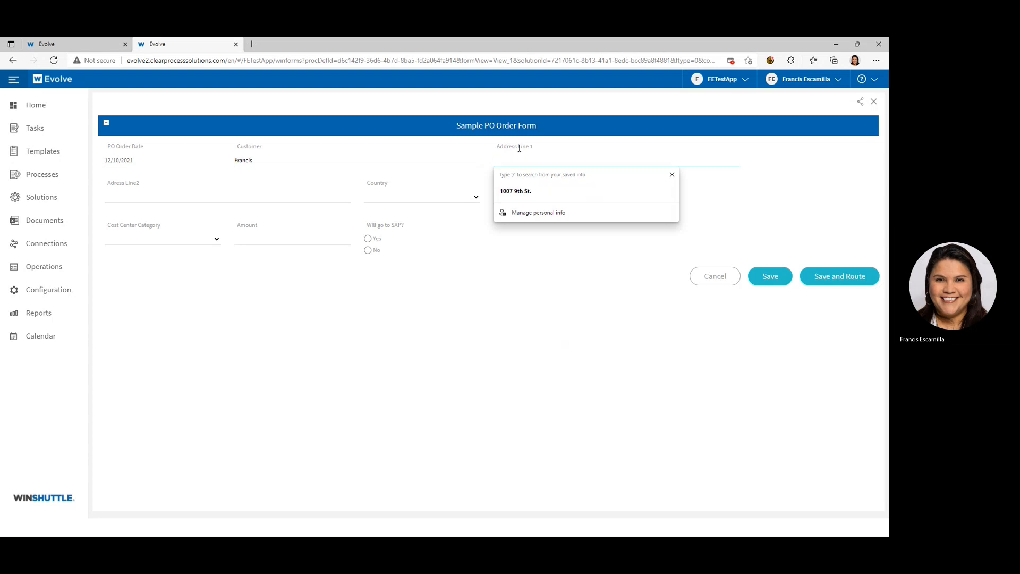
text(no address)
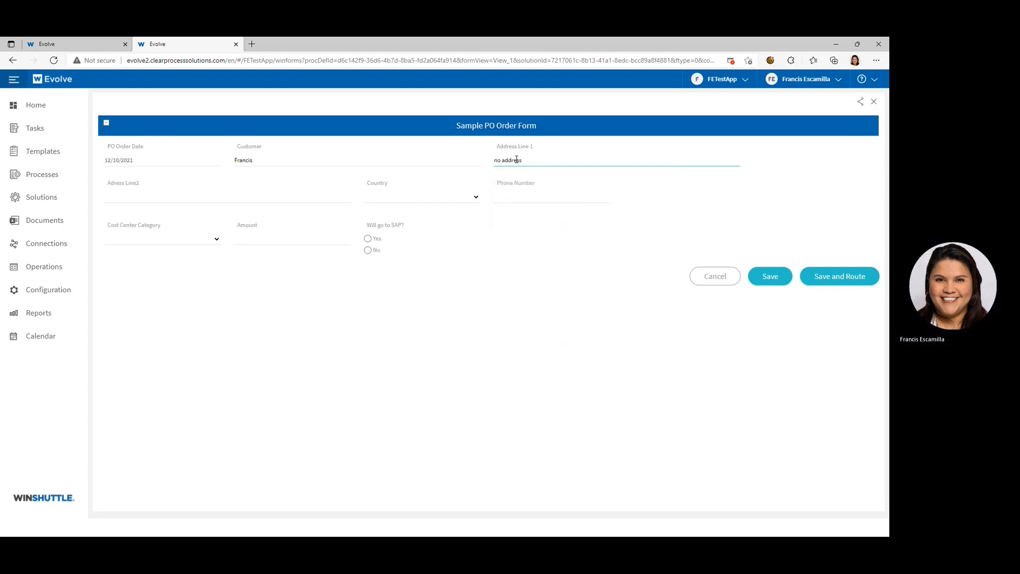
Step: Set the country to VA - Vatican City, cost center category to M - Marketing and Will go to SAP to Yes, and save and route the form
click(457, 200)
scroll(426, 246, down, 20)
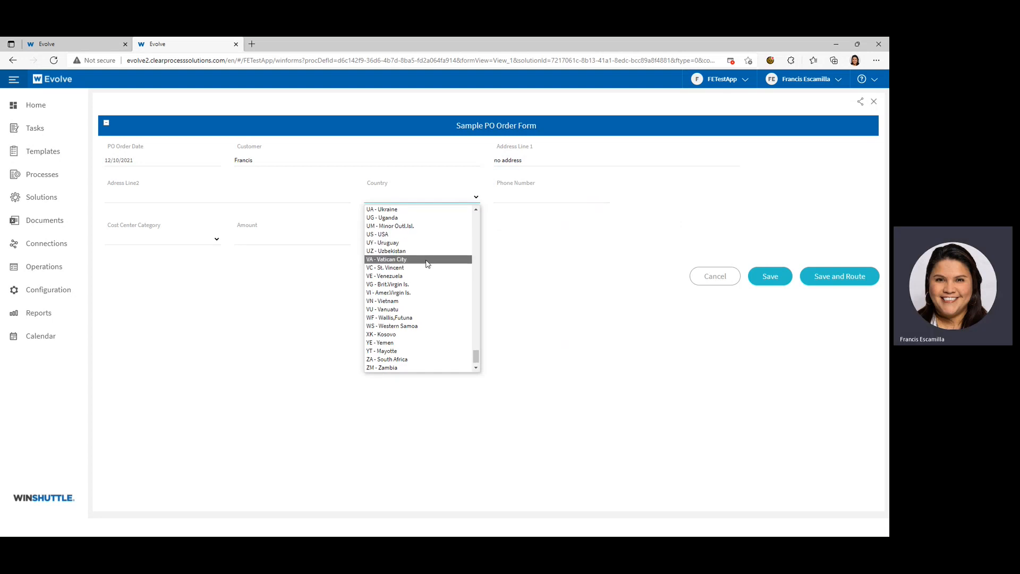
click(429, 261)
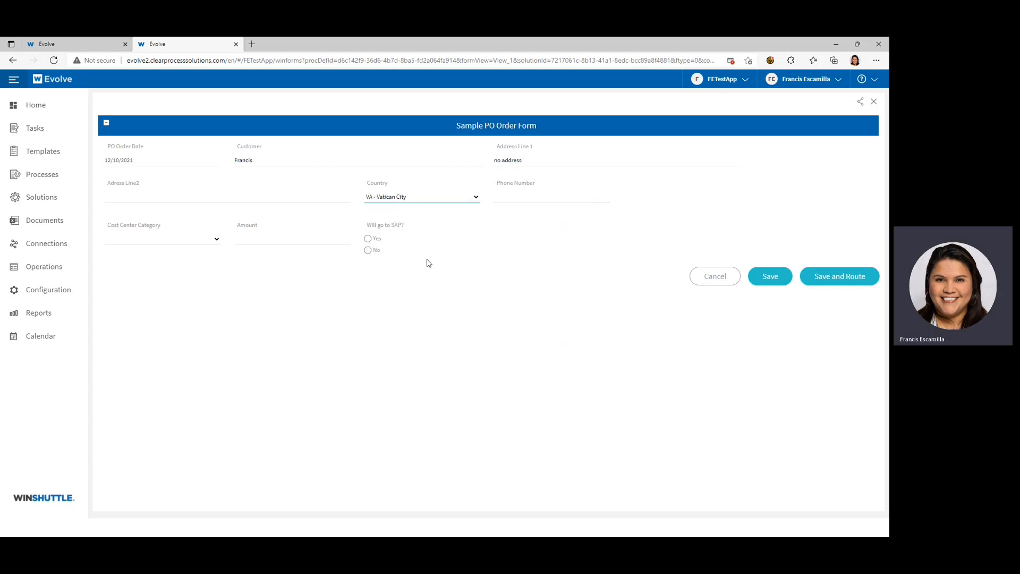
click(185, 243)
click(180, 276)
click(368, 238)
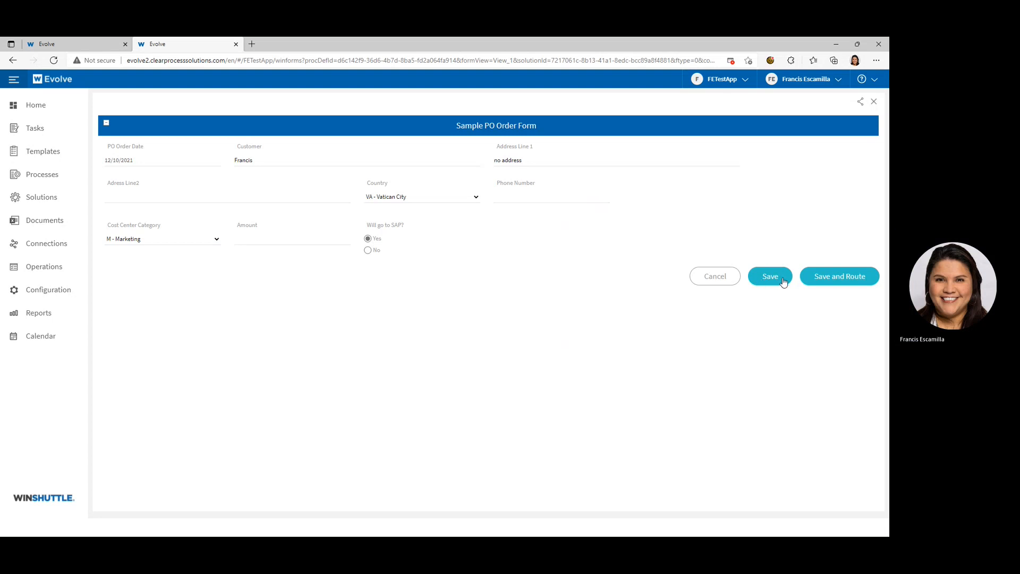
click(822, 281)
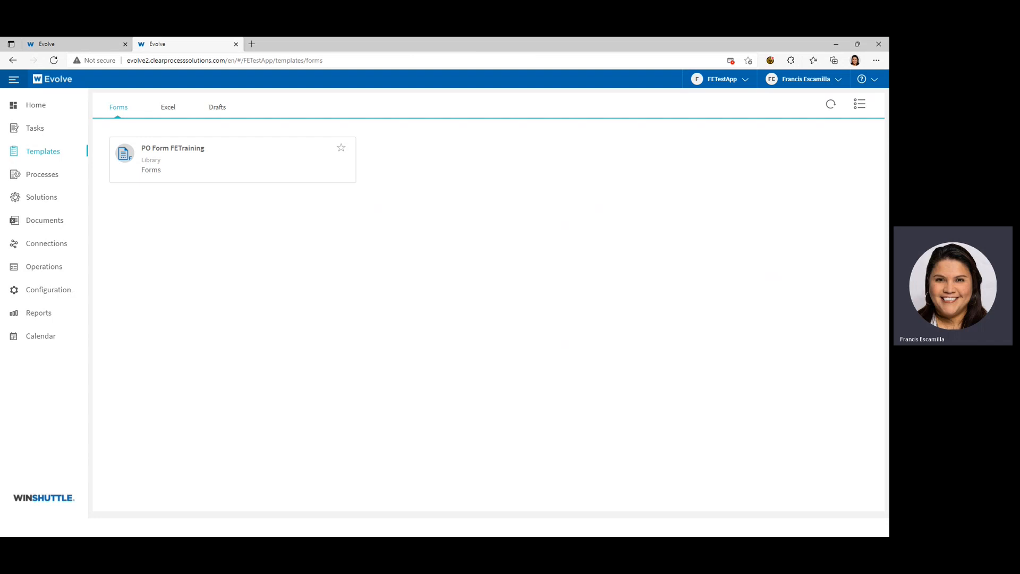
key(alt+Tab)
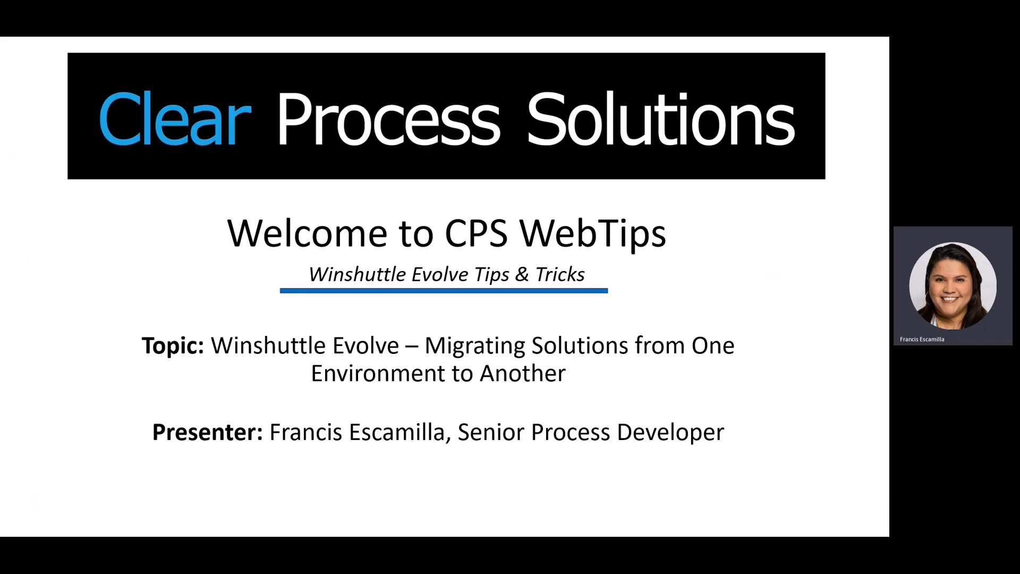